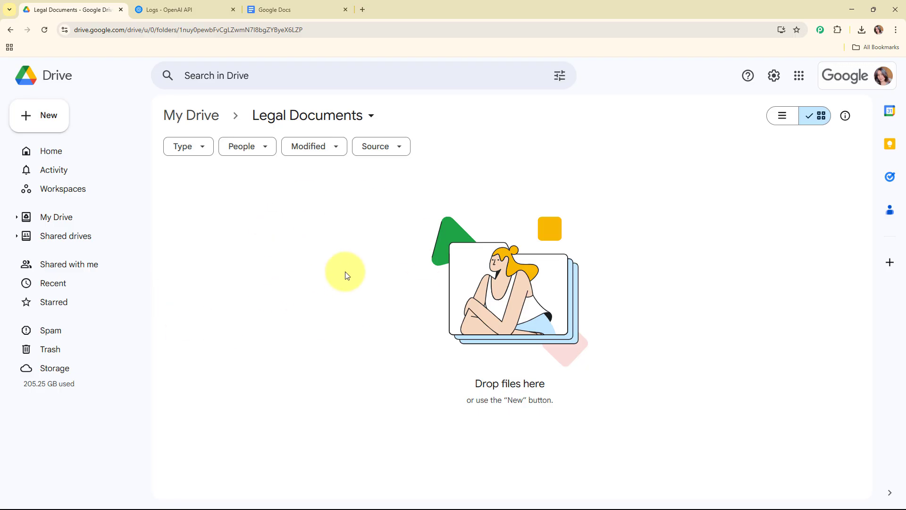
# Step: Review the Legal Documents folder in Google Drive, the OpenAI API logs page and the Google Docs home page
pyautogui.click(191, 9)
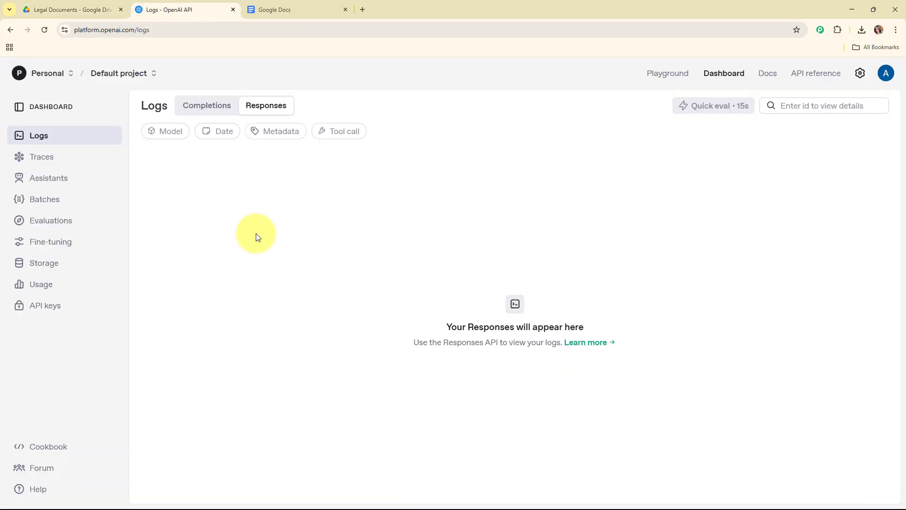
pyautogui.click(304, 3)
pyautogui.scroll(3, 317, 166)
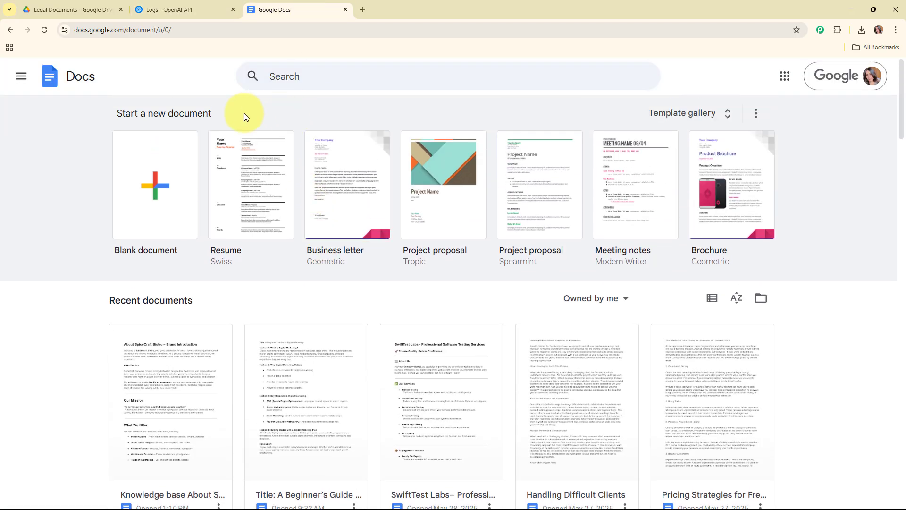
pyautogui.click(59, 3)
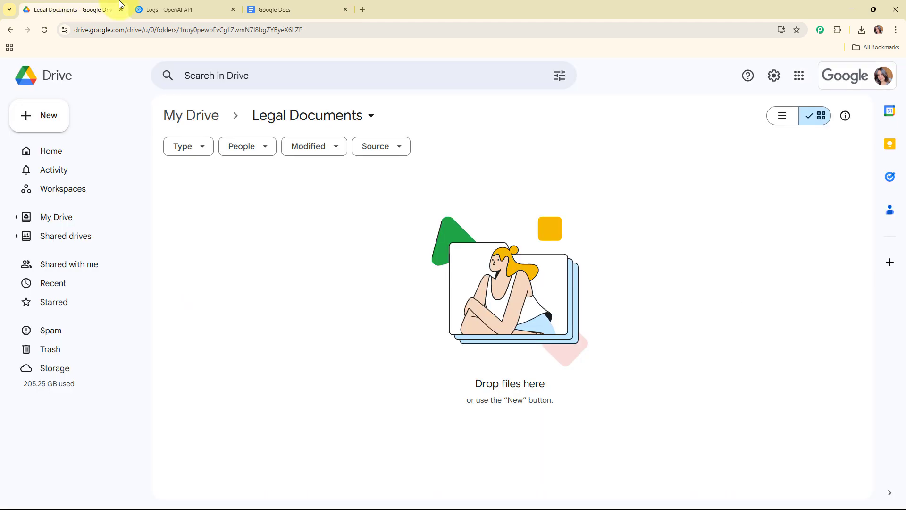
pyautogui.click(172, 5)
pyautogui.click(283, 3)
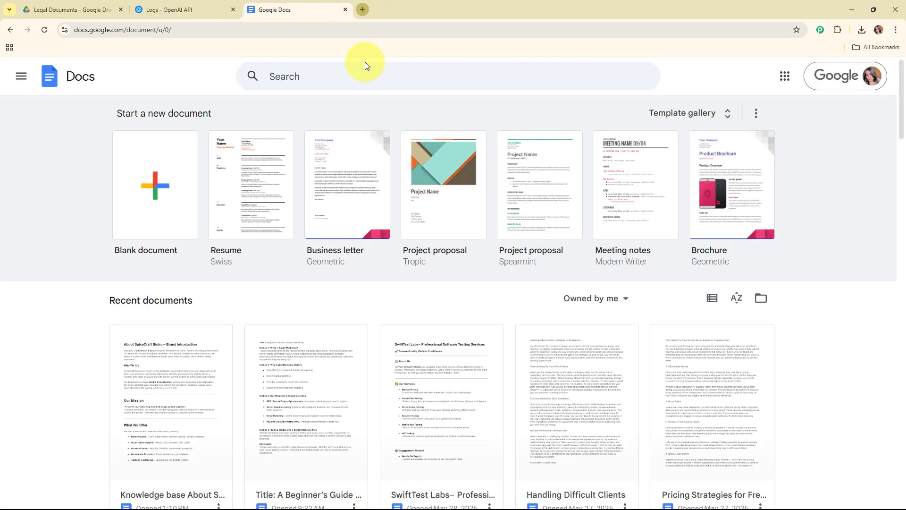
# Step: Open the Pabbly Connect website at pabbly.com/connect/inr in a new browser tab
pyautogui.hotkey('ctrl', 't')
pyautogui.write('p')
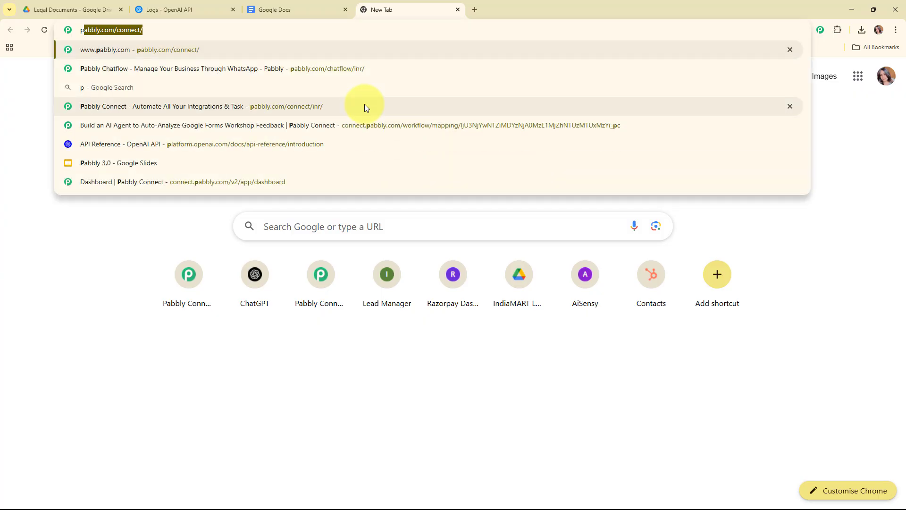
pyautogui.write('abb')
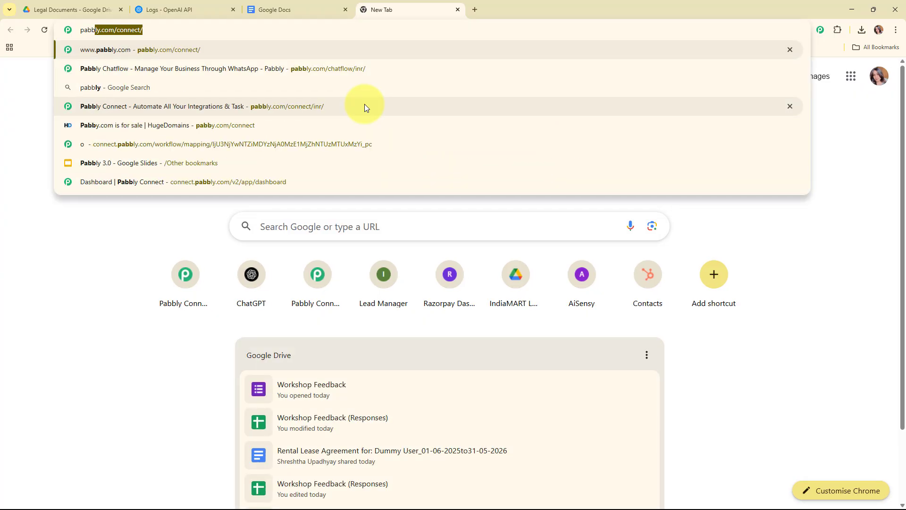
pyautogui.click(364, 106)
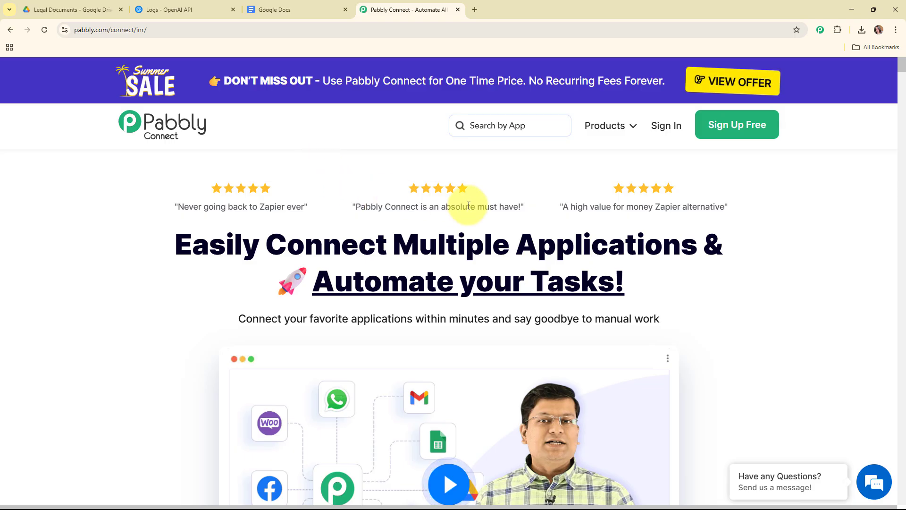
# Step: Sign in to the existing Pabbly account and access Pabbly Connect from the list of apps
pyautogui.click(731, 140)
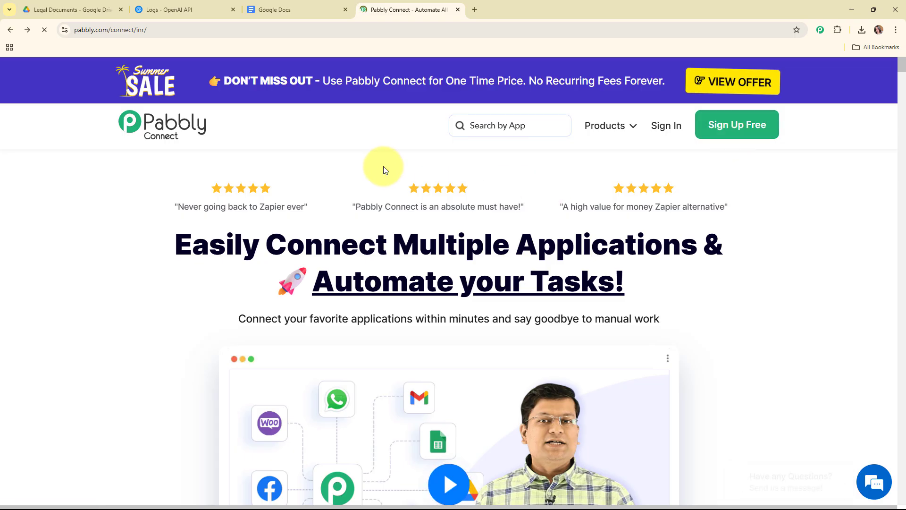
pyautogui.click(665, 128)
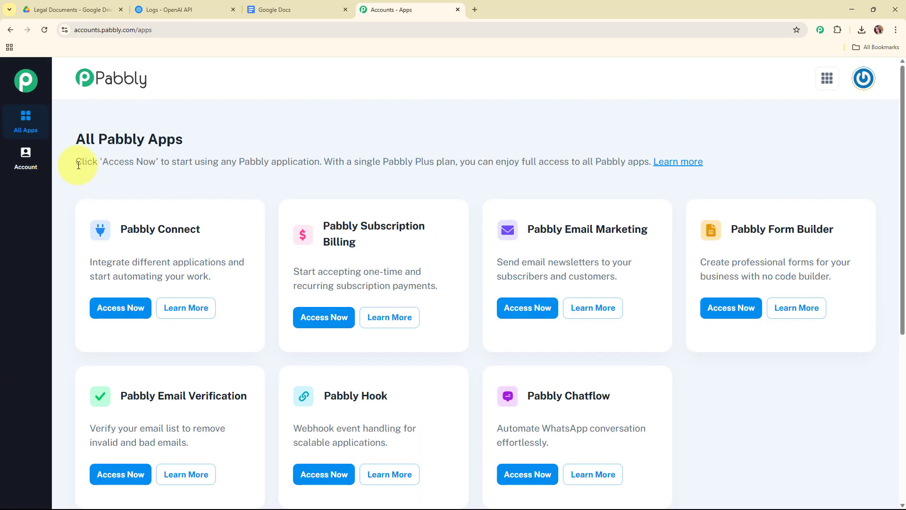
pyautogui.moveTo(77, 138); pyautogui.dragTo(321, 136)
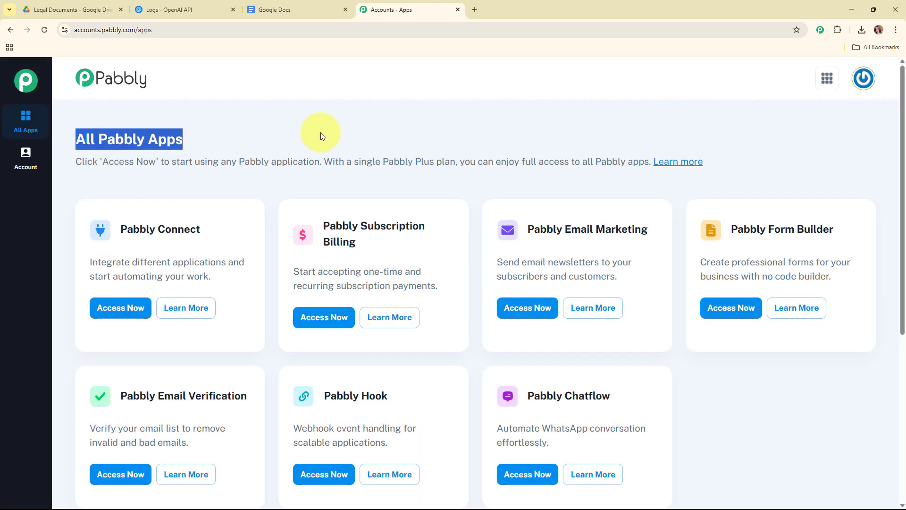
pyautogui.click(320, 136)
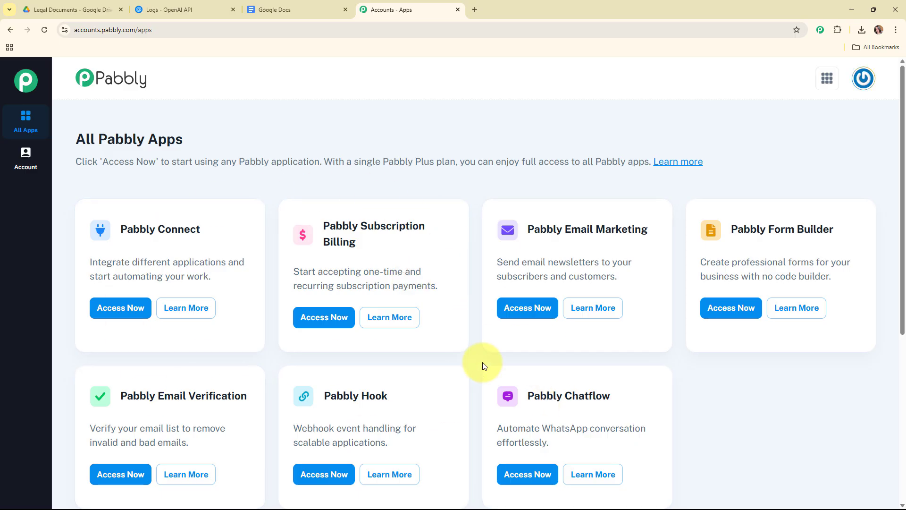
pyautogui.click(111, 311)
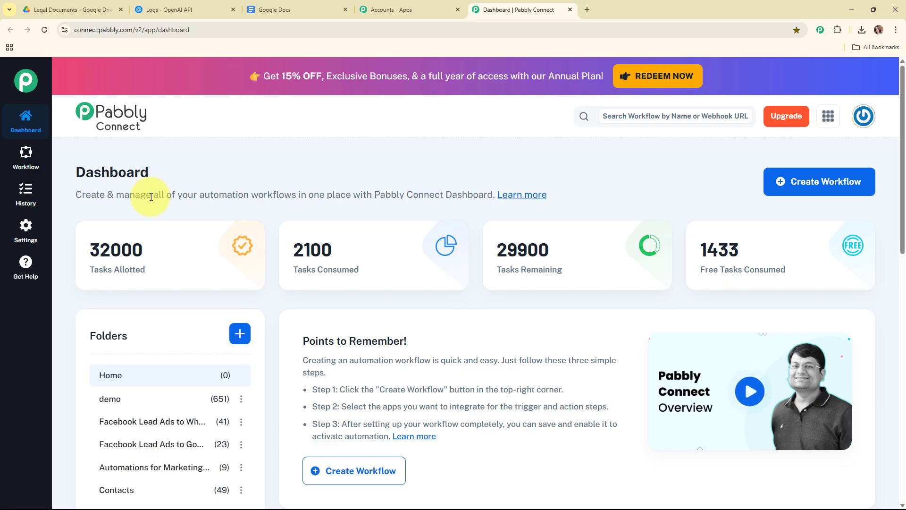
# Step: Start a new workflow named "Use an AI Agent to Auto-Generate Legal Document Summaries" and assign it to the Automations folder
pyautogui.click(779, 188)
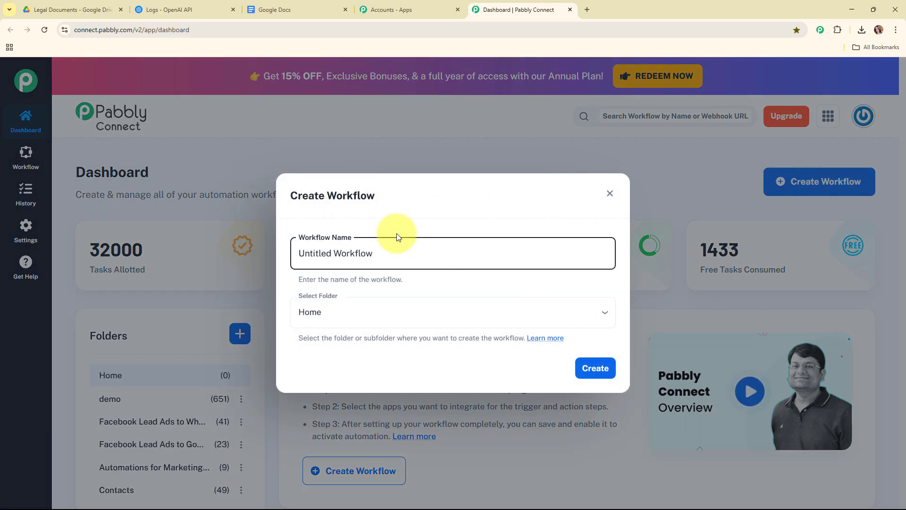
pyautogui.hotkey('ctrl', 'a')
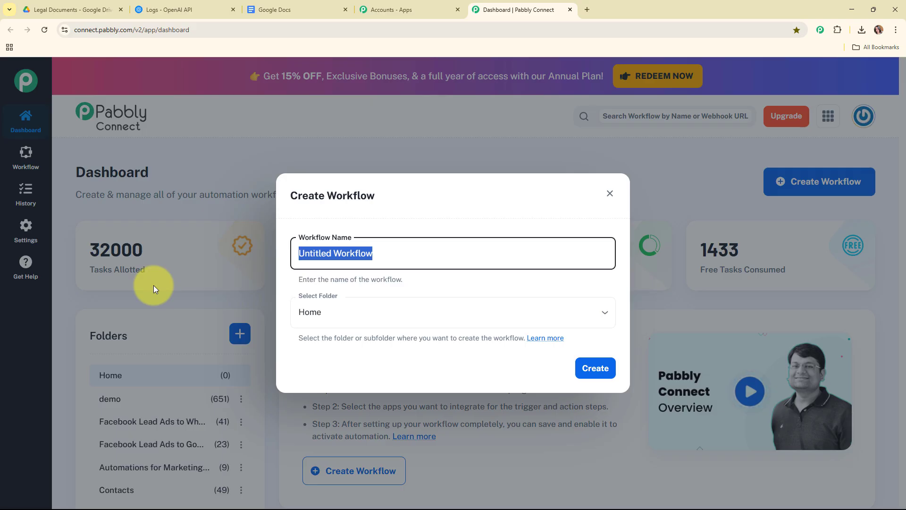
pyautogui.write('Use an AI Agent to Auto-Generate Legal Document Summaries')
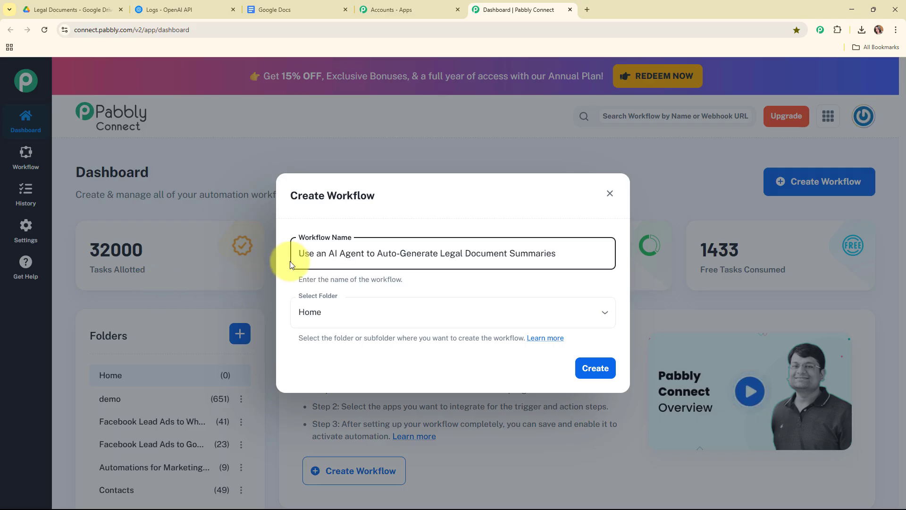
pyautogui.moveTo(299, 251); pyautogui.dragTo(565, 271)
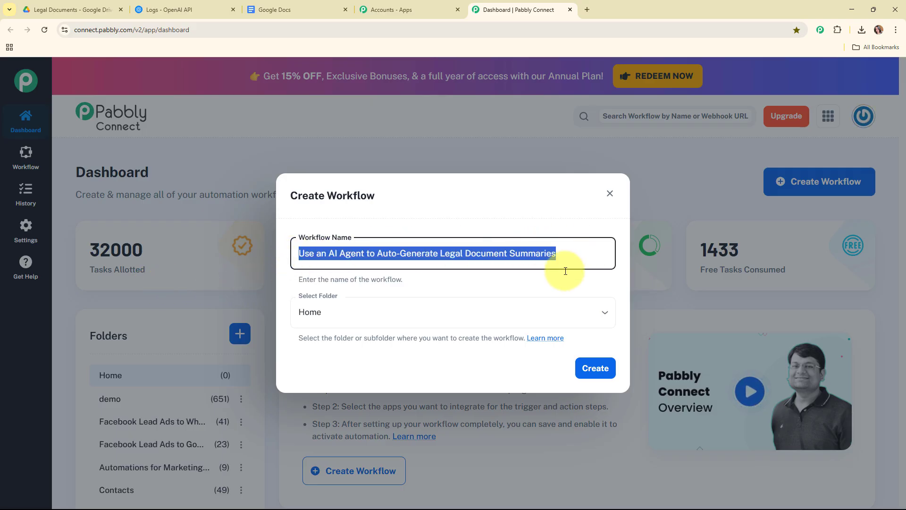
pyautogui.click(464, 281)
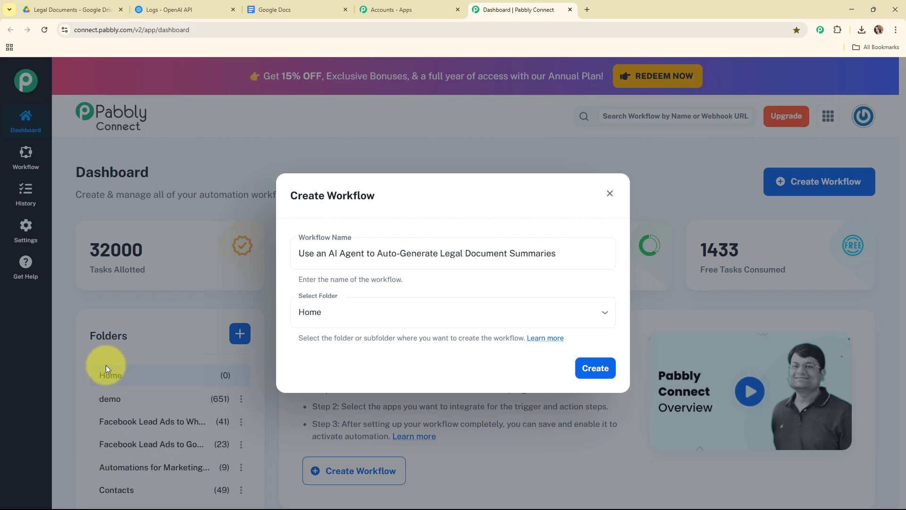
pyautogui.click(354, 317)
pyautogui.scroll(-1, 362, 276)
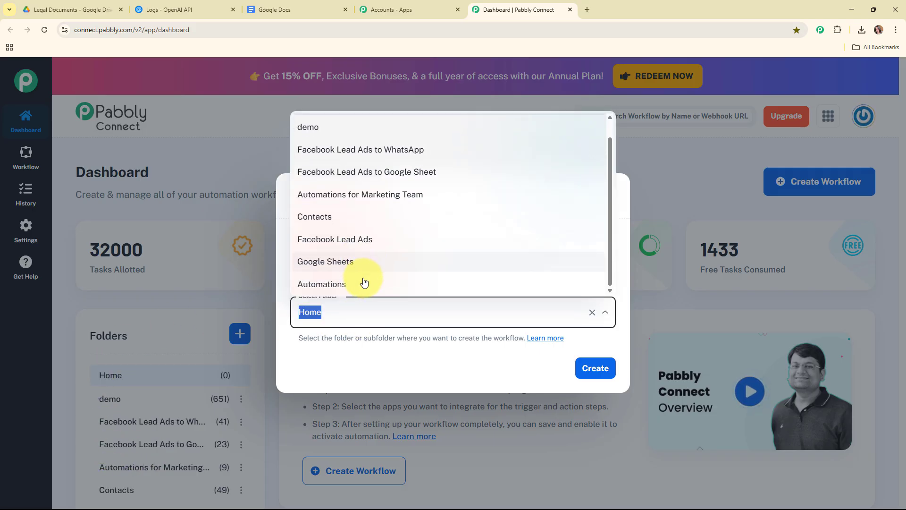
pyautogui.click(364, 282)
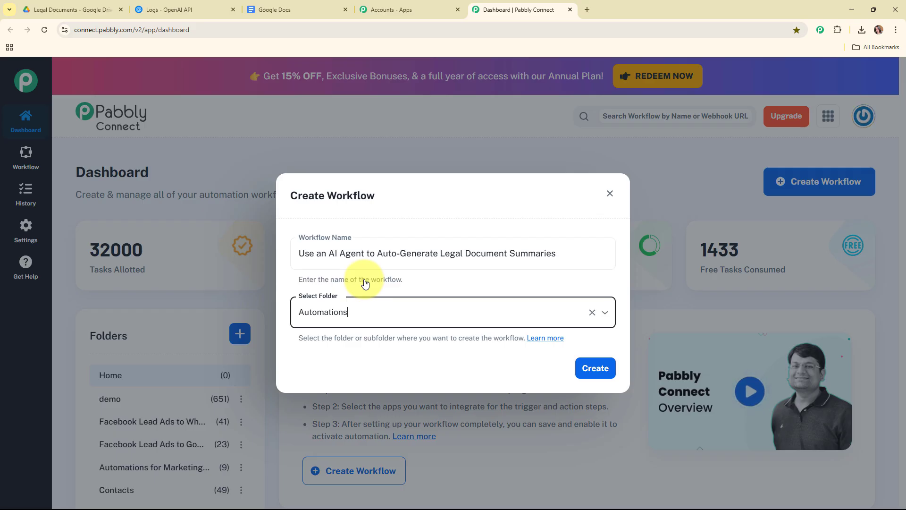
# Step: Read through the help article about folders and subfolders, and return to the workflow creation dialog
pyautogui.click(558, 338)
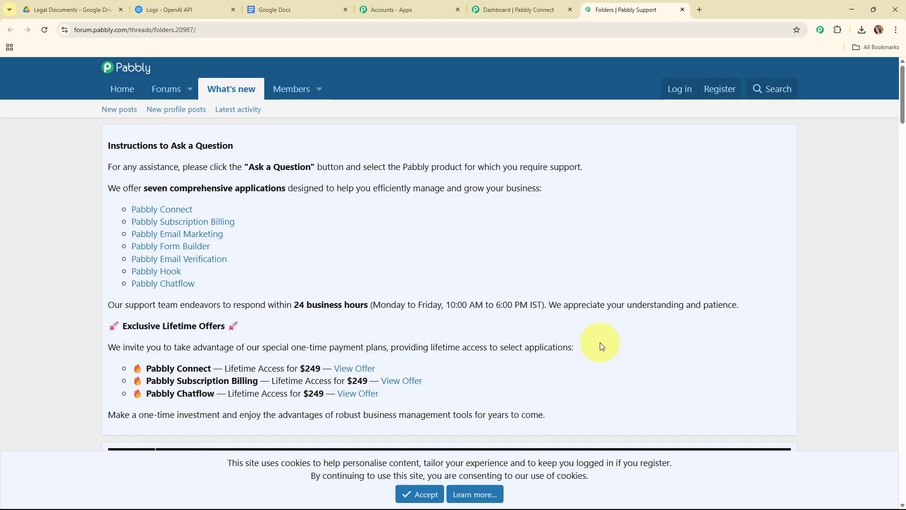
pyautogui.scroll(-10, 429, 293)
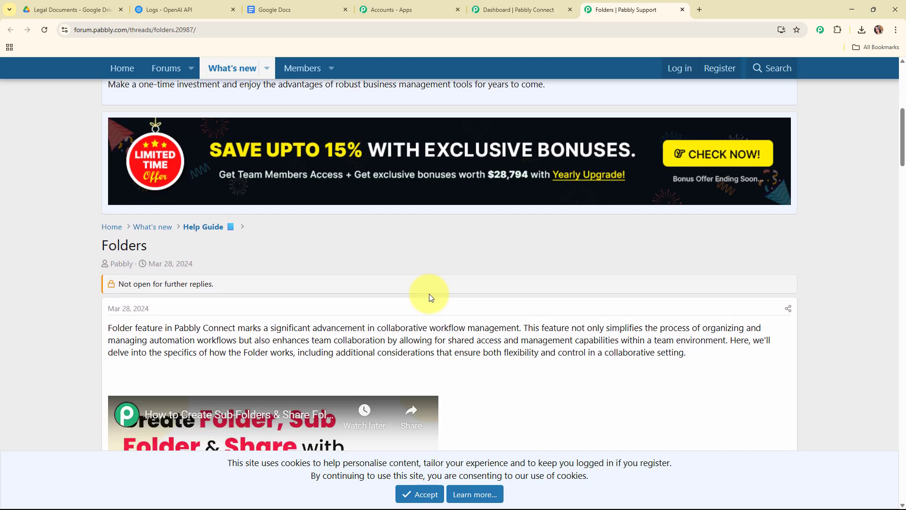
pyautogui.scroll(-18, 429, 293)
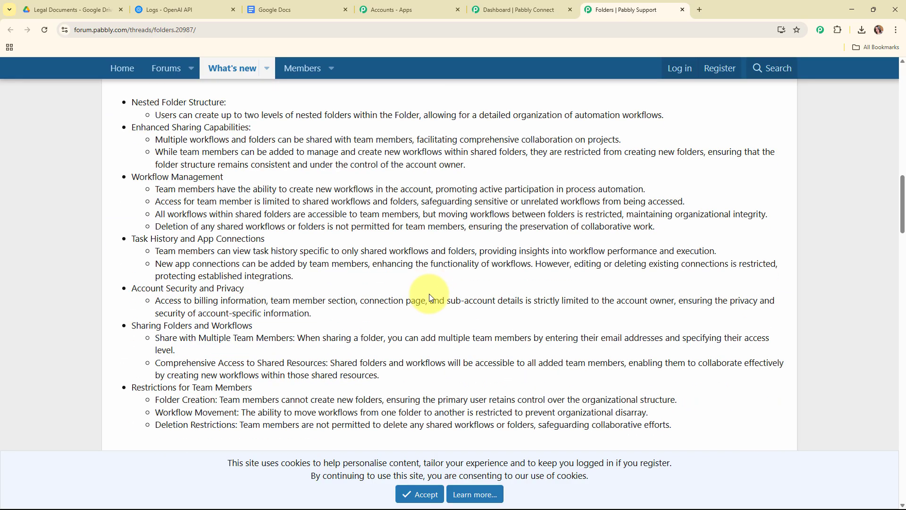
pyautogui.scroll(-7, 429, 293)
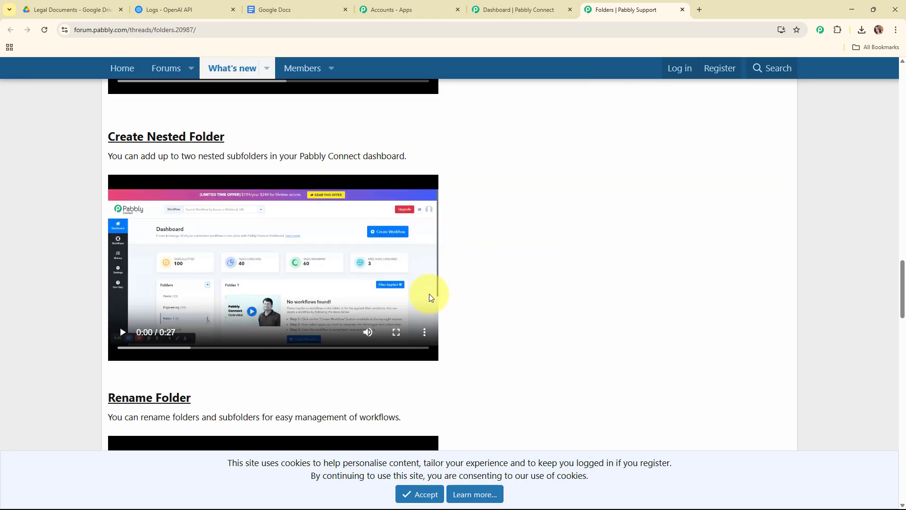
pyautogui.scroll(3, 429, 293)
pyautogui.scroll(8, 429, 296)
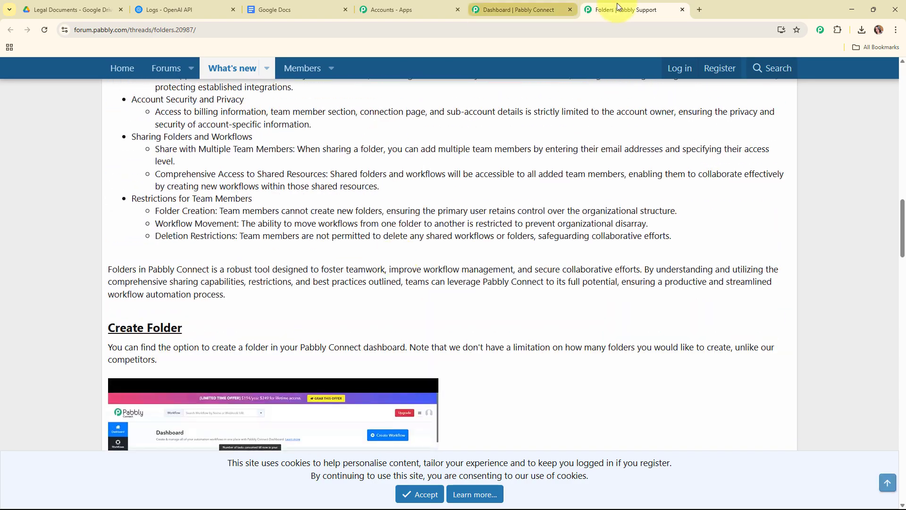
pyautogui.click(682, 9)
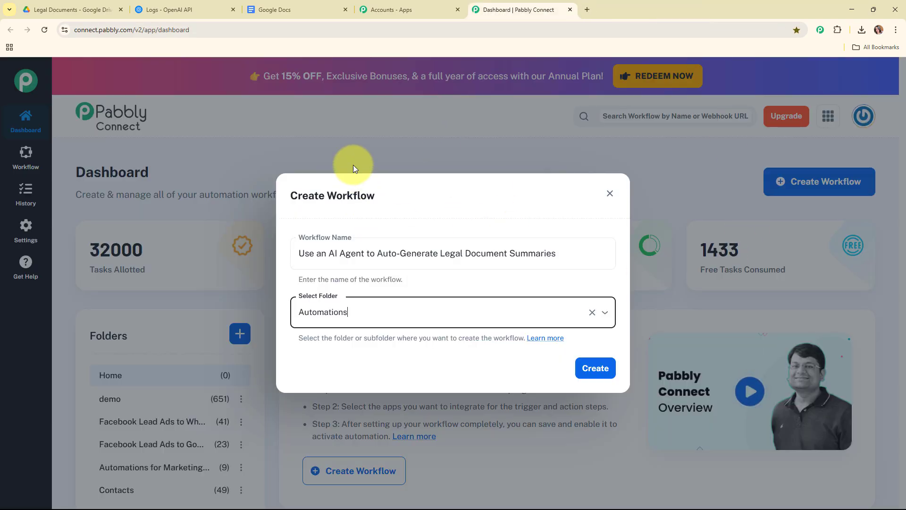
# Step: Create the workflow and collapse its trigger step to see the trigger and action together
pyautogui.click(606, 375)
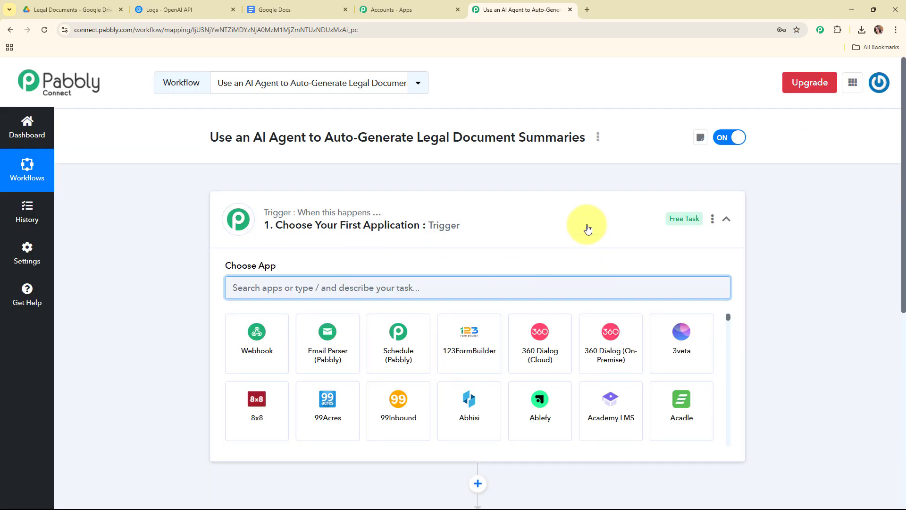
pyautogui.click(587, 229)
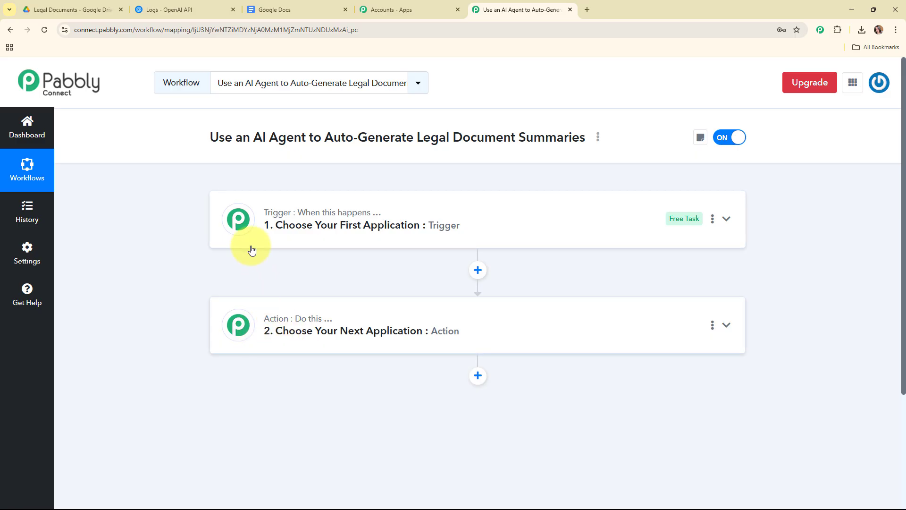
pyautogui.moveTo(279, 324)
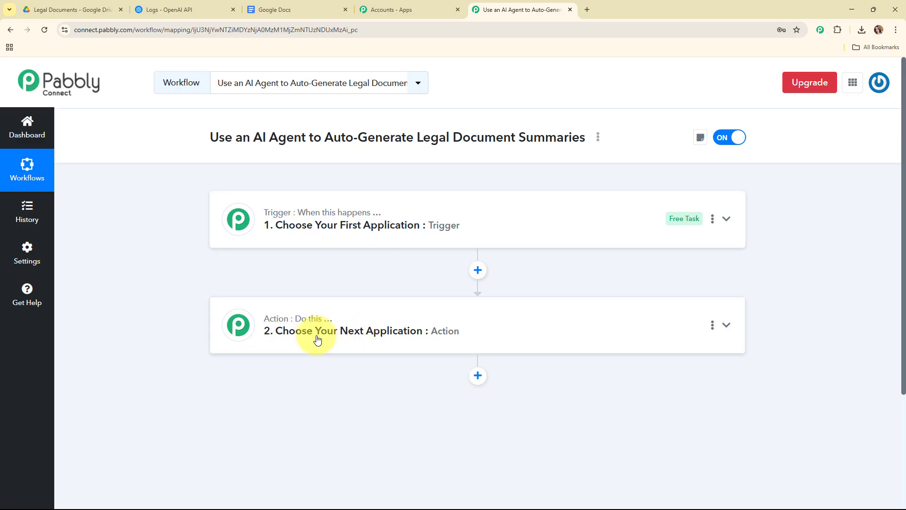
# Step: Set the trigger app to Google Drive with the trigger event New File in Specific Folder
pyautogui.click(315, 238)
pyautogui.click(323, 287)
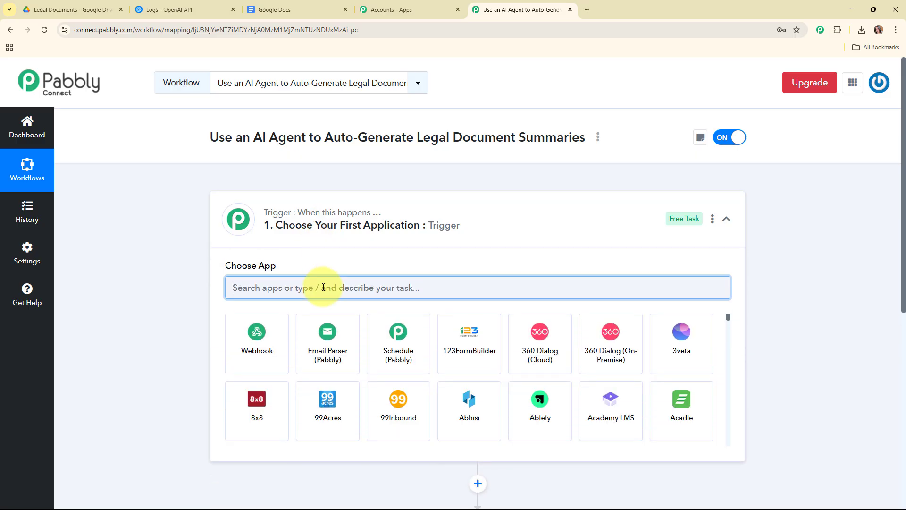
pyautogui.write('driv')
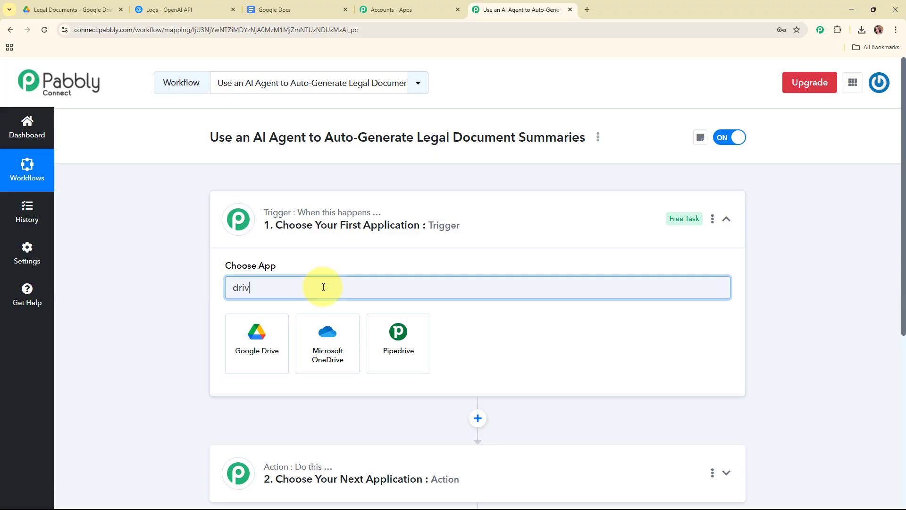
pyautogui.click(258, 332)
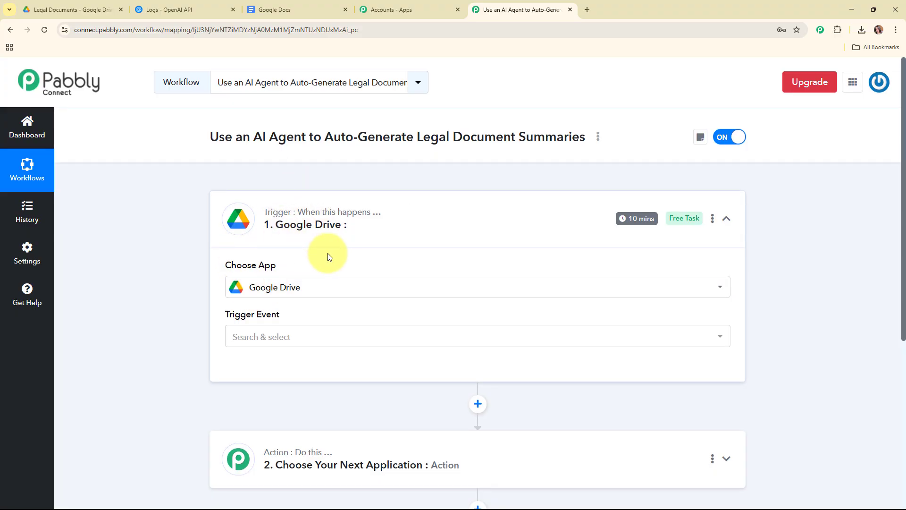
pyautogui.scroll(-1, 329, 256)
pyautogui.click(328, 293)
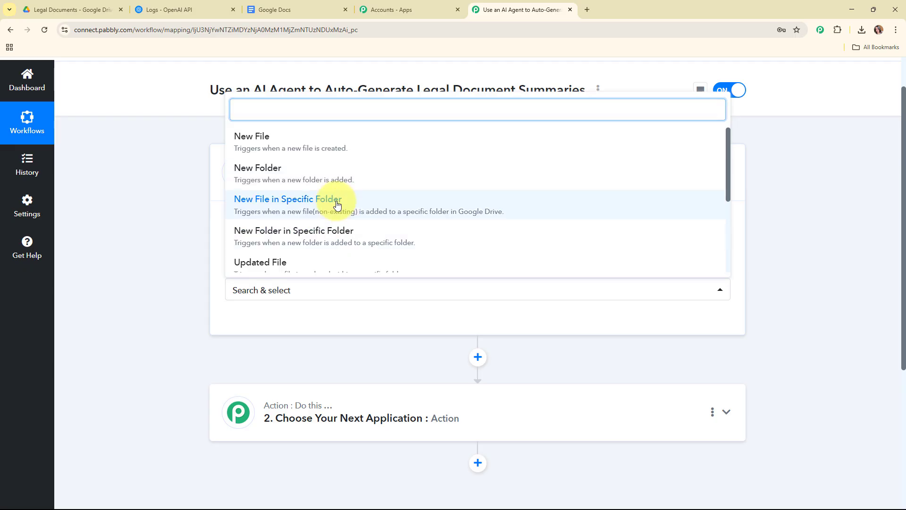
pyautogui.click(337, 204)
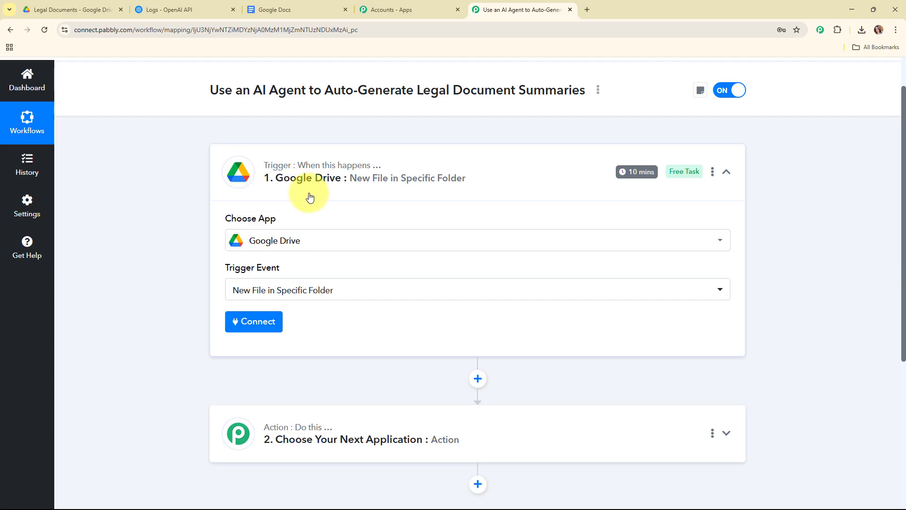
# Step: Connect the trigger through a new Google Drive connection, signing in with the Pabbly Google account and allowing access
pyautogui.scroll(-2, 306, 203)
pyautogui.click(258, 228)
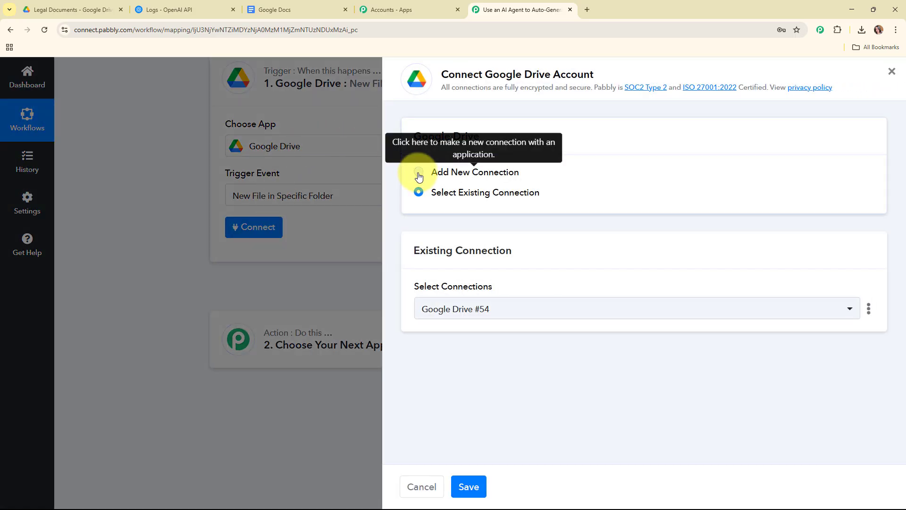
pyautogui.click(419, 173)
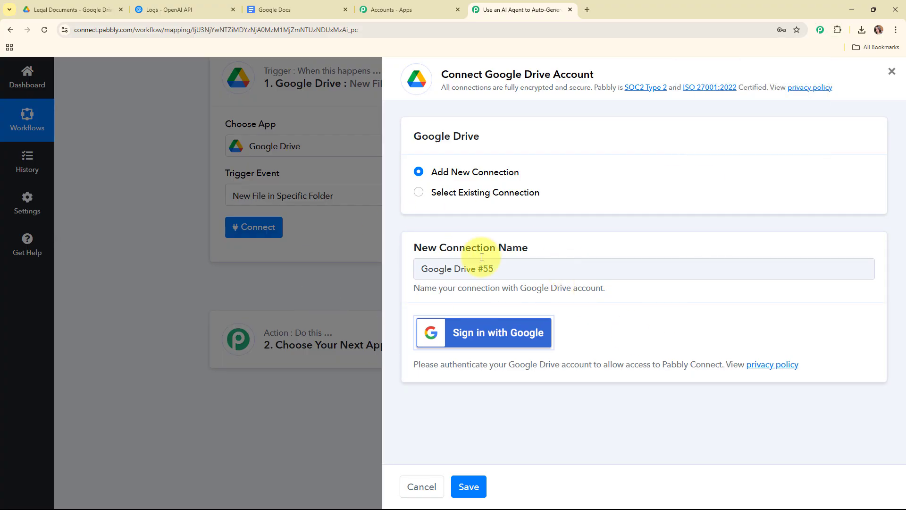
pyautogui.click(490, 332)
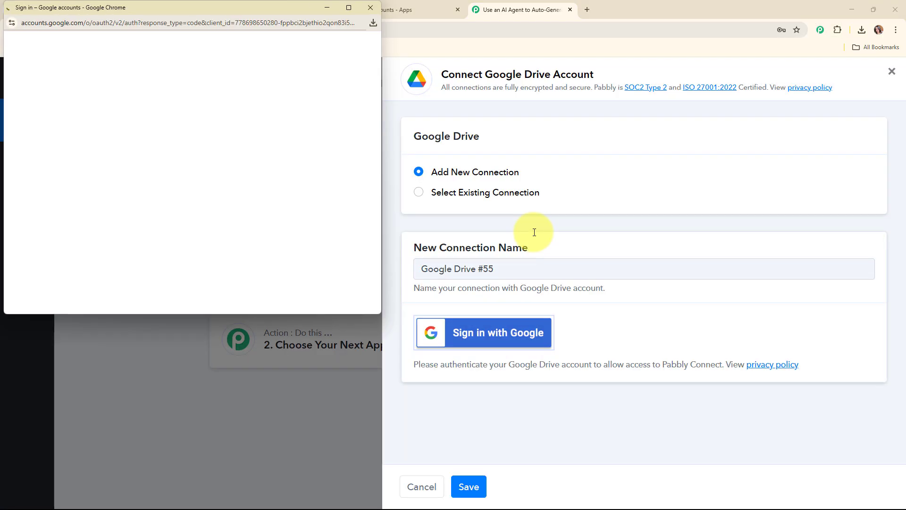
pyautogui.click(325, 111)
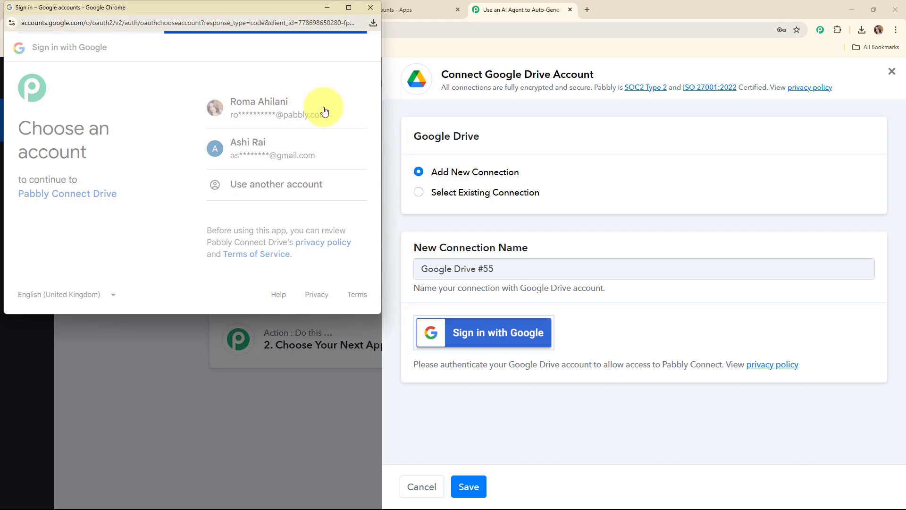
pyautogui.scroll(-3, 333, 215)
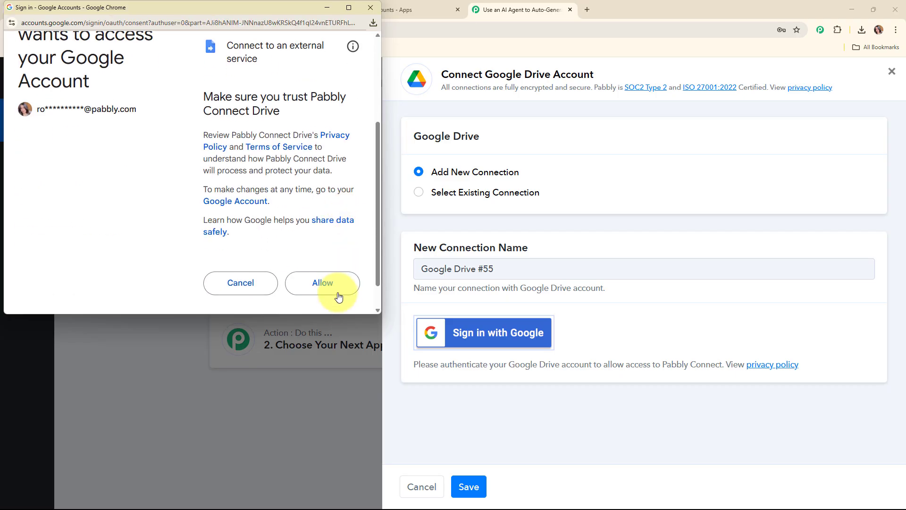
pyautogui.click(336, 292)
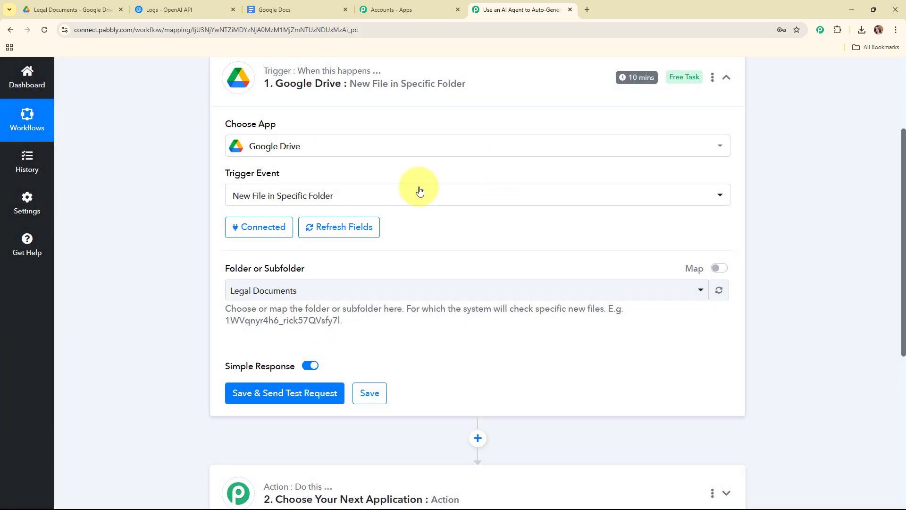
# Step: Select Legal Documents as the folder the trigger checks for new files, matching the folder in Google Drive
pyautogui.scroll(-2, 460, 229)
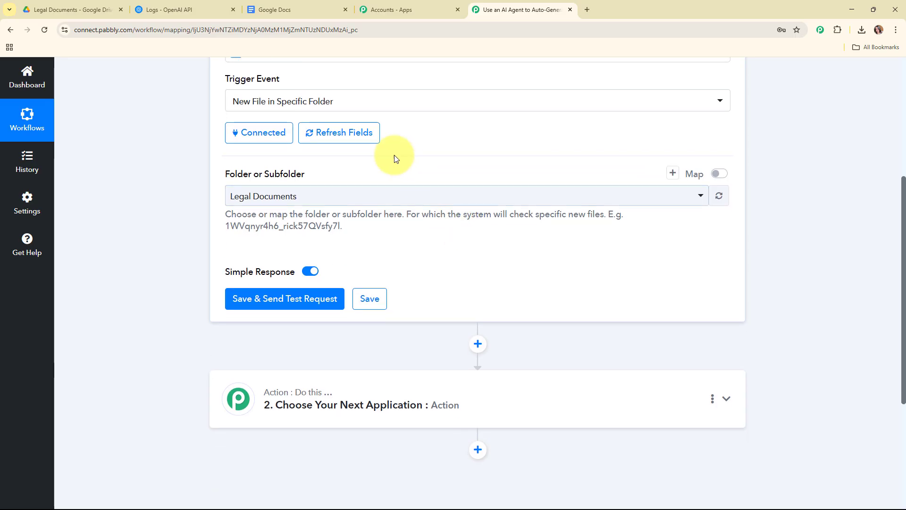
pyautogui.moveTo(394, 155); pyautogui.dragTo(382, 177)
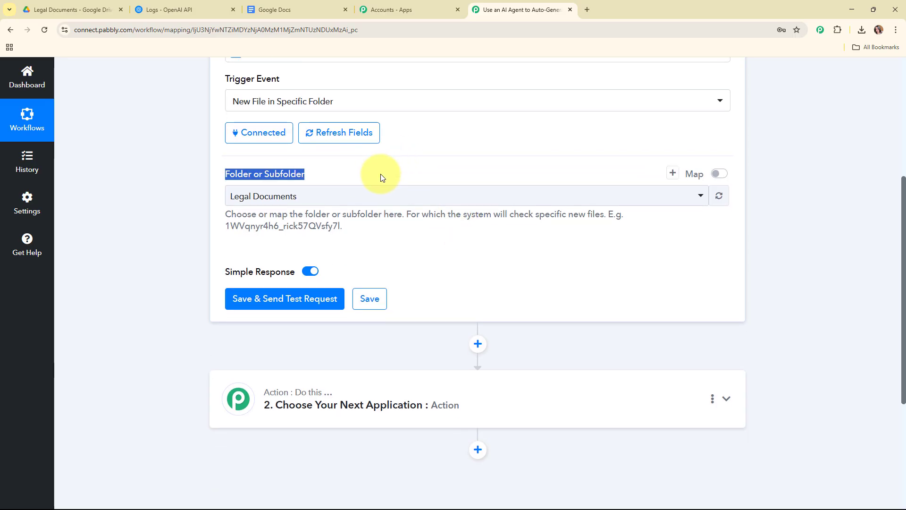
pyautogui.click(382, 177)
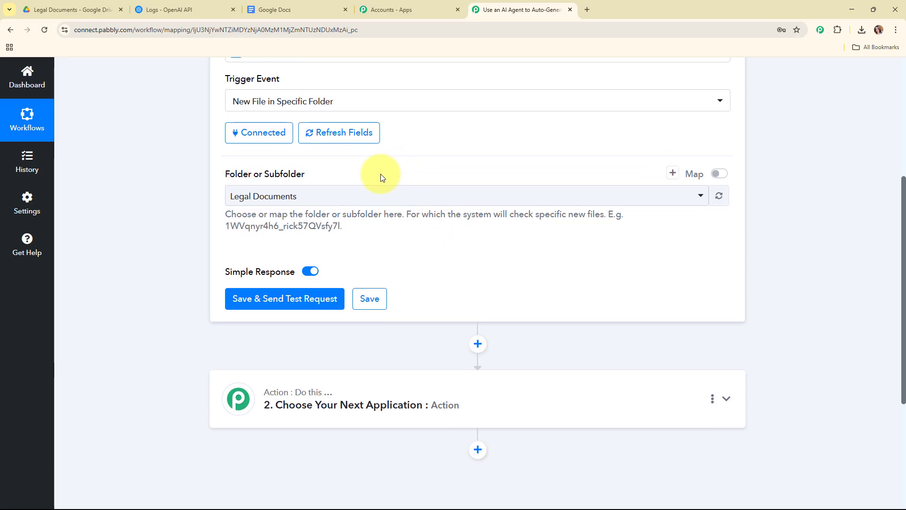
pyautogui.click(455, 194)
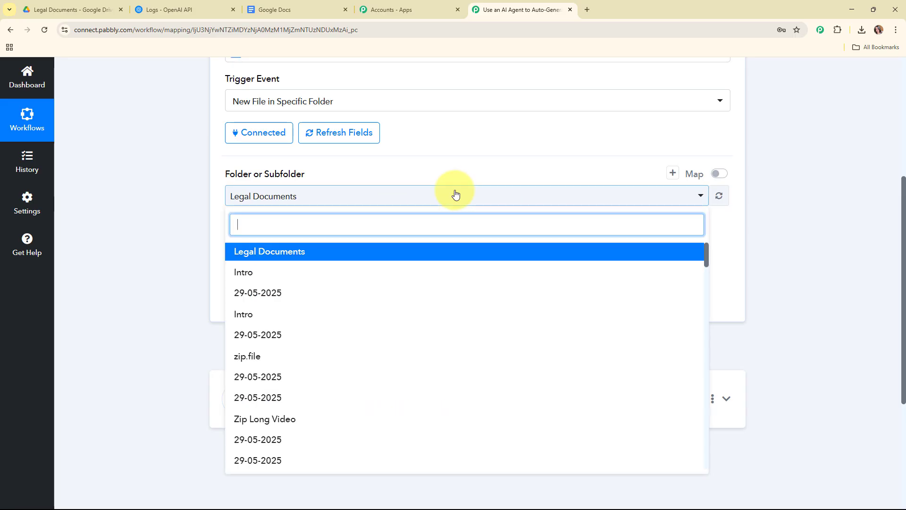
pyautogui.click(456, 194)
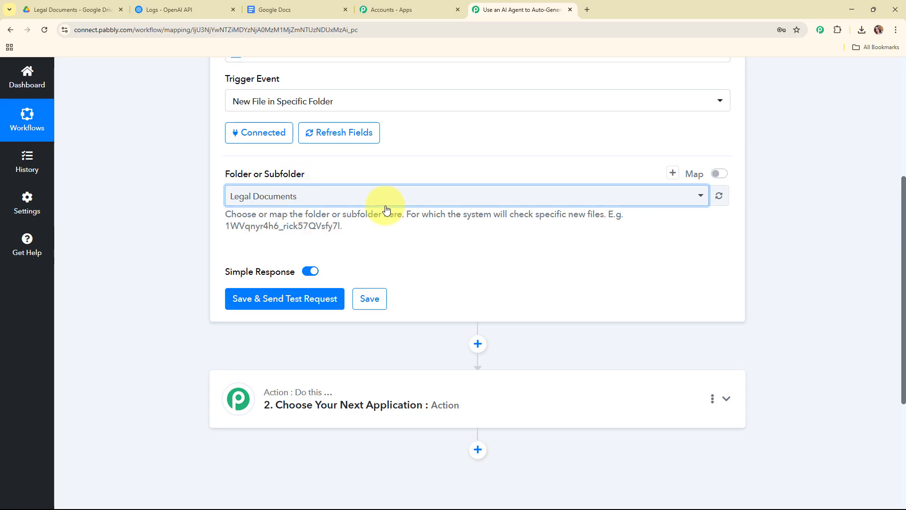
pyautogui.click(95, 10)
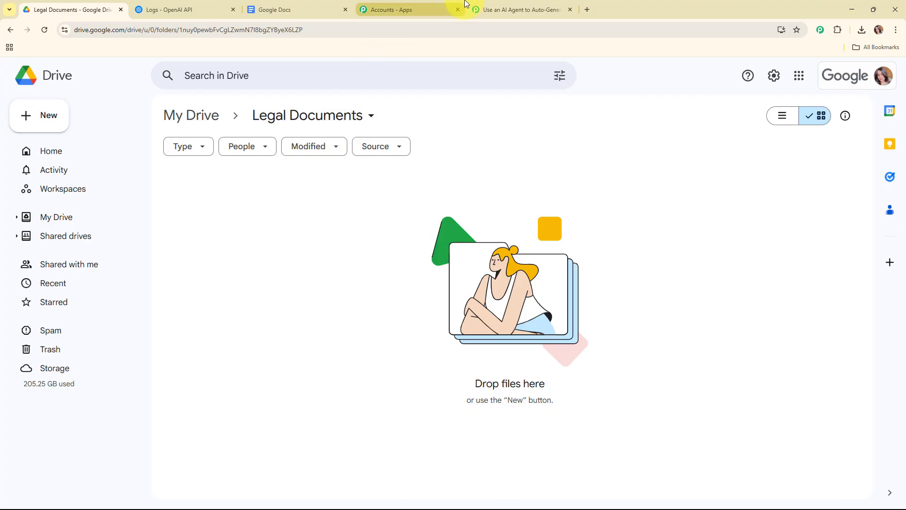
pyautogui.click(482, 10)
pyautogui.click(336, 200)
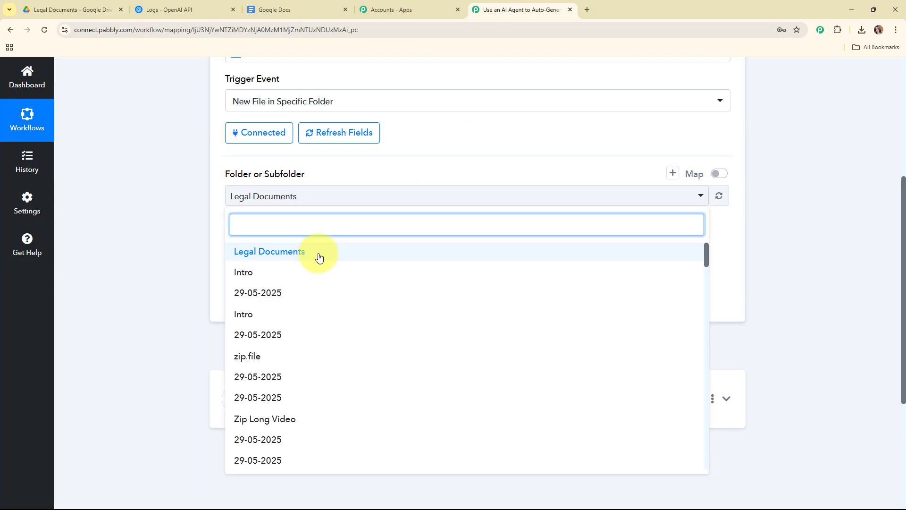
pyautogui.click(319, 257)
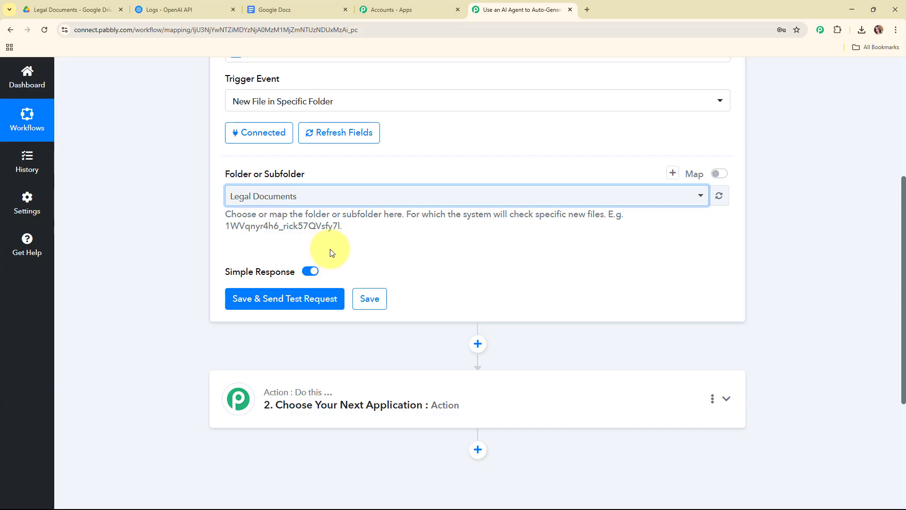
pyautogui.scroll(-2, 425, 229)
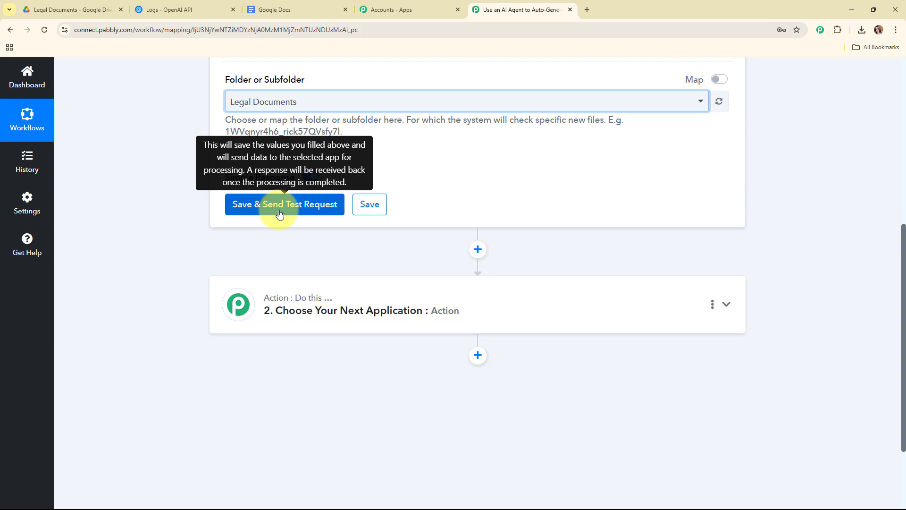
pyautogui.scroll(1, 279, 214)
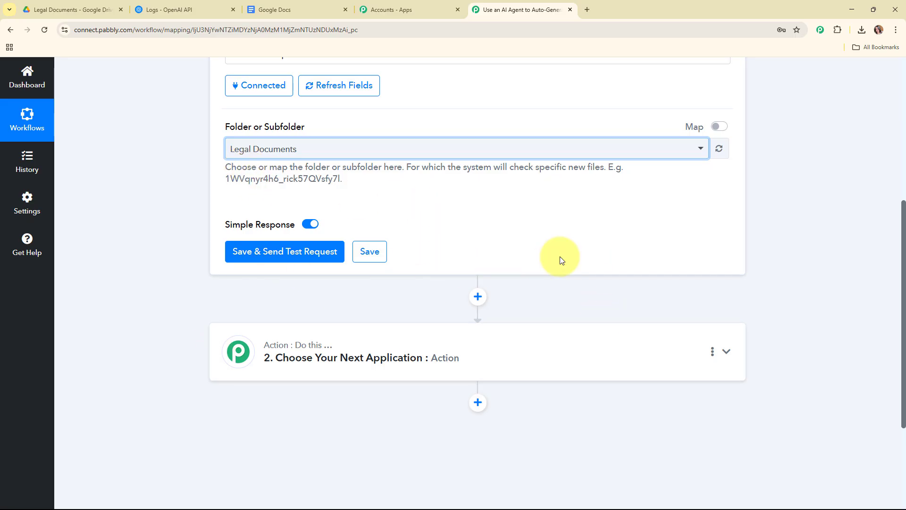
# Step: Switch to Google Drive and set the Legal Documents folder's general access to Anyone with the link
pyautogui.click(87, 8)
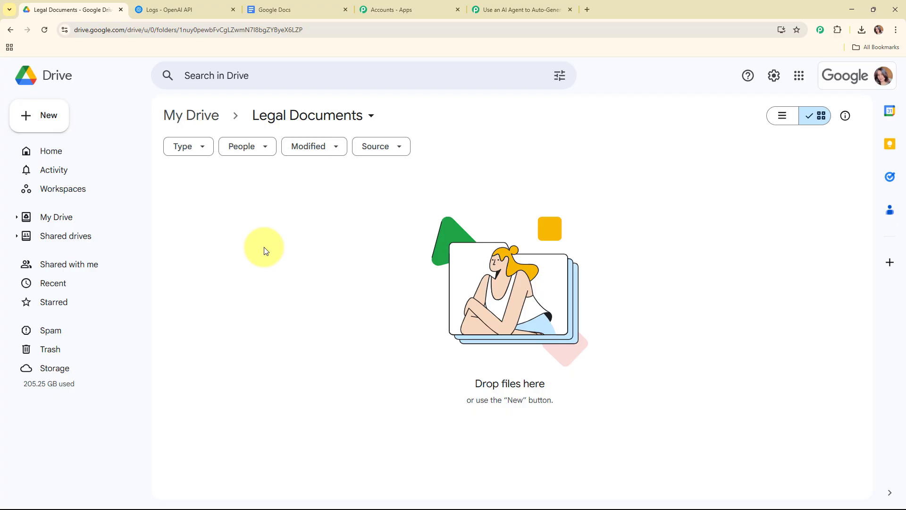
pyautogui.click(347, 117)
pyautogui.moveTo(378, 241)
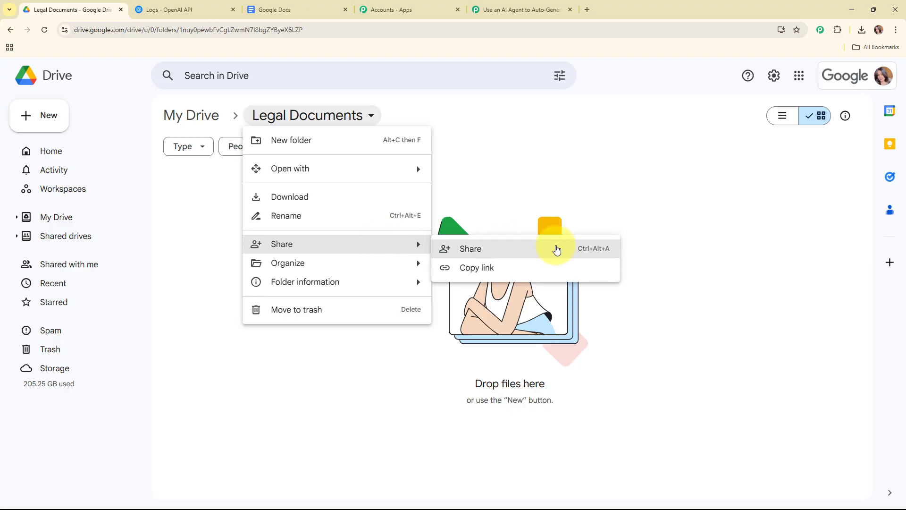
pyautogui.click(557, 250)
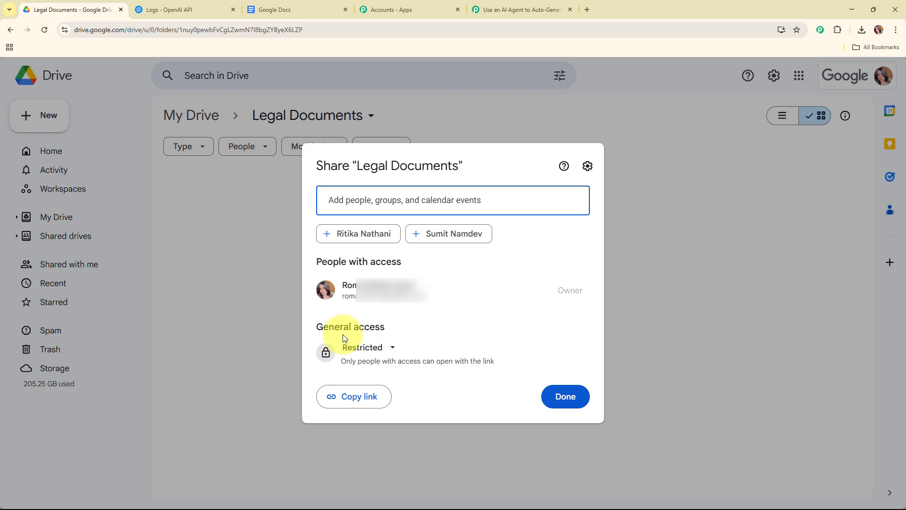
pyautogui.moveTo(309, 327); pyautogui.dragTo(396, 325)
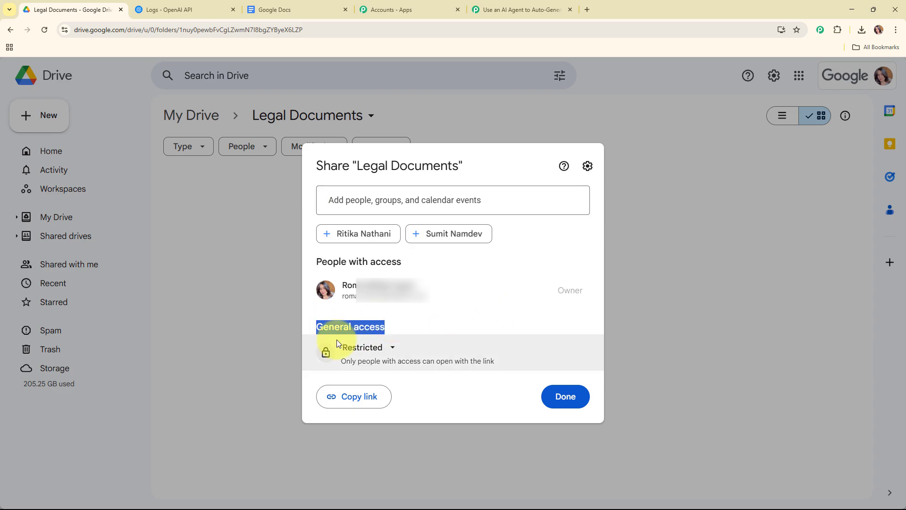
pyautogui.click(379, 354)
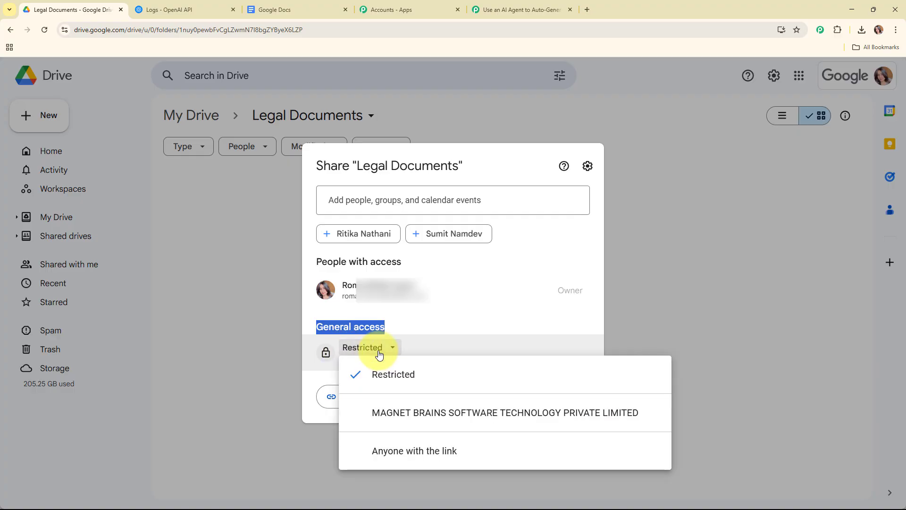
pyautogui.click(384, 460)
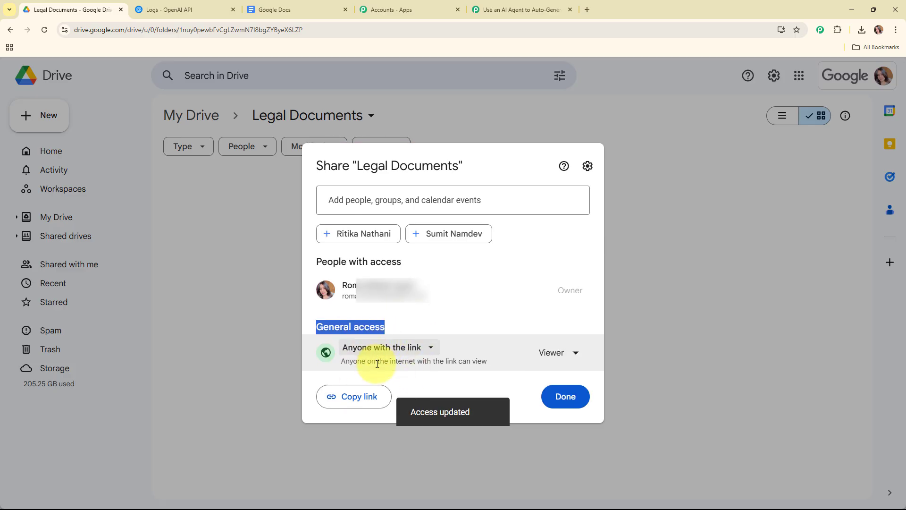
pyautogui.click(567, 401)
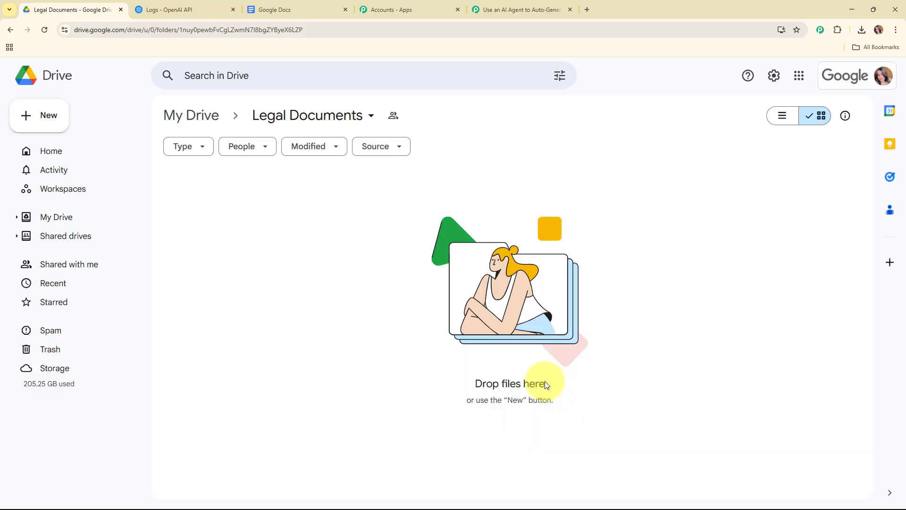
# Step: Upload the Rental Lease Agreement PDF from Downloads to the Legal Documents folder and dismiss the upload notice
pyautogui.rightClick(277, 270)
pyautogui.click(320, 306)
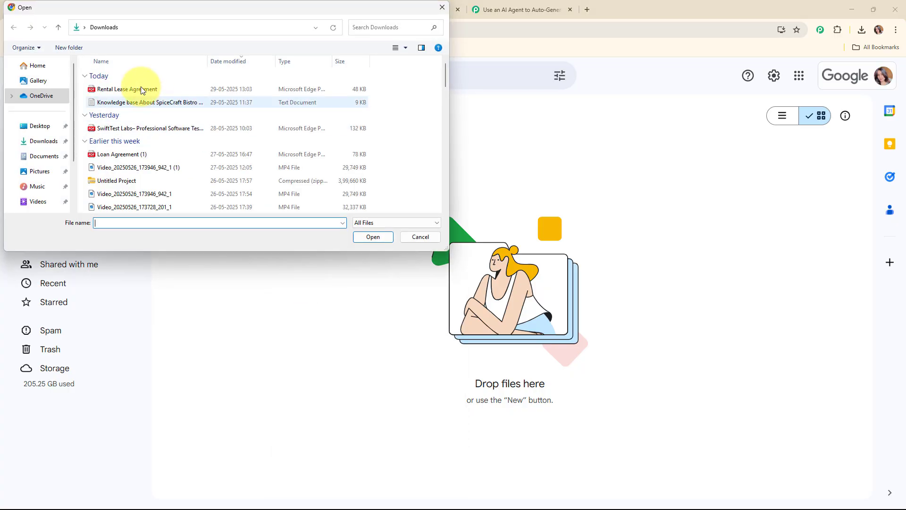
pyautogui.click(141, 90)
pyautogui.click(361, 239)
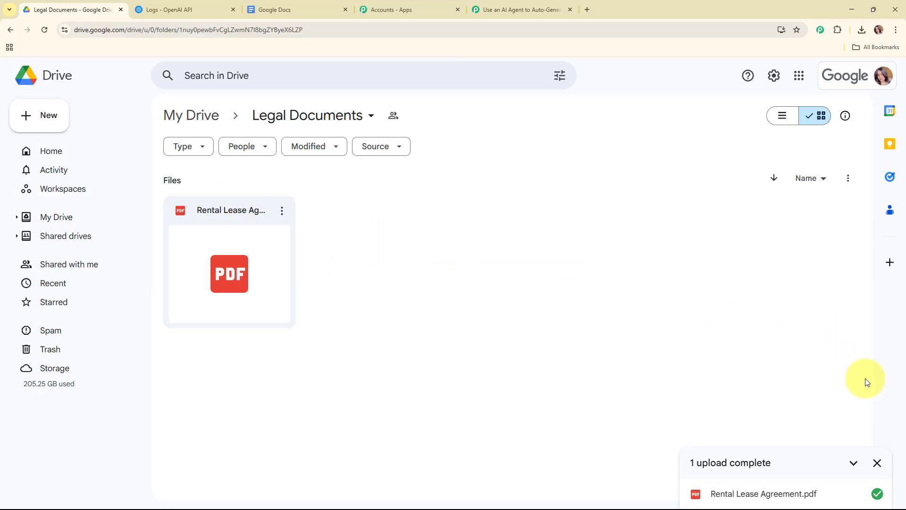
pyautogui.click(877, 458)
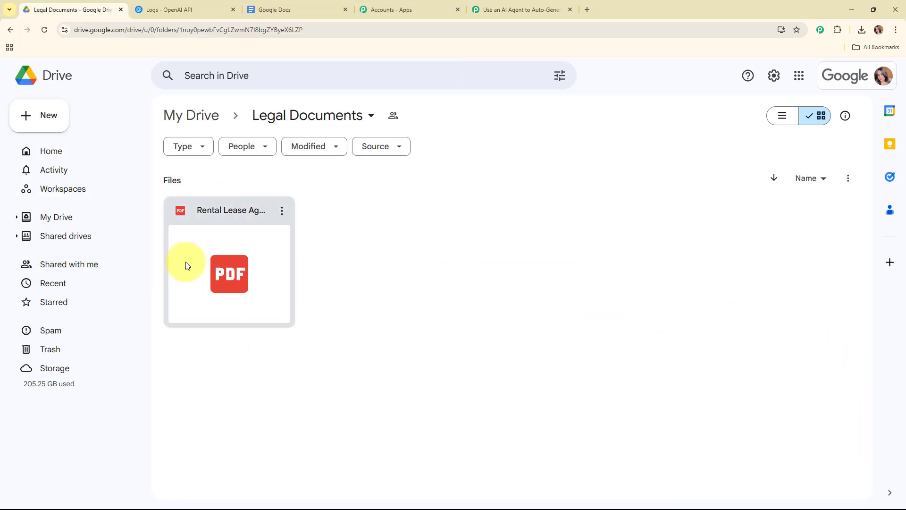
# Step: Return to Pabbly Connect, save the Google Drive trigger with a test request, and review the received file details
pyautogui.click(534, 5)
pyautogui.scroll(-2, 519, 180)
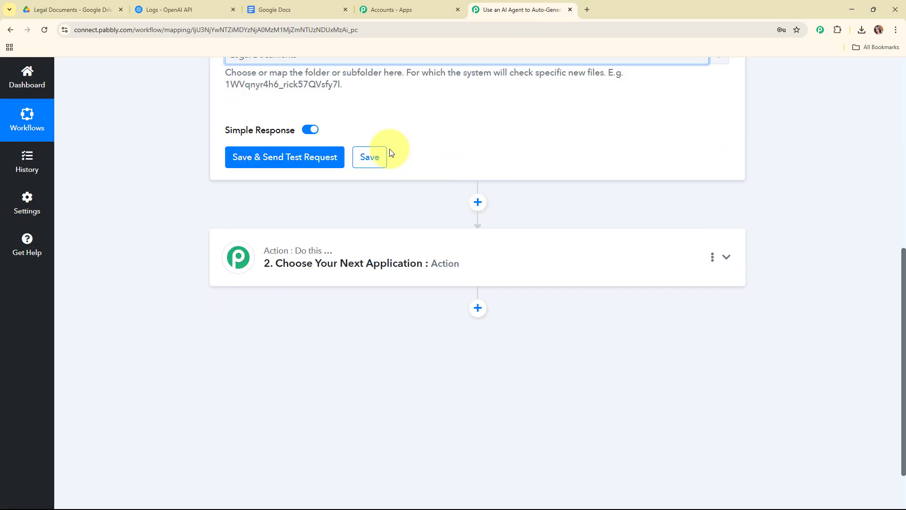
pyautogui.click(310, 159)
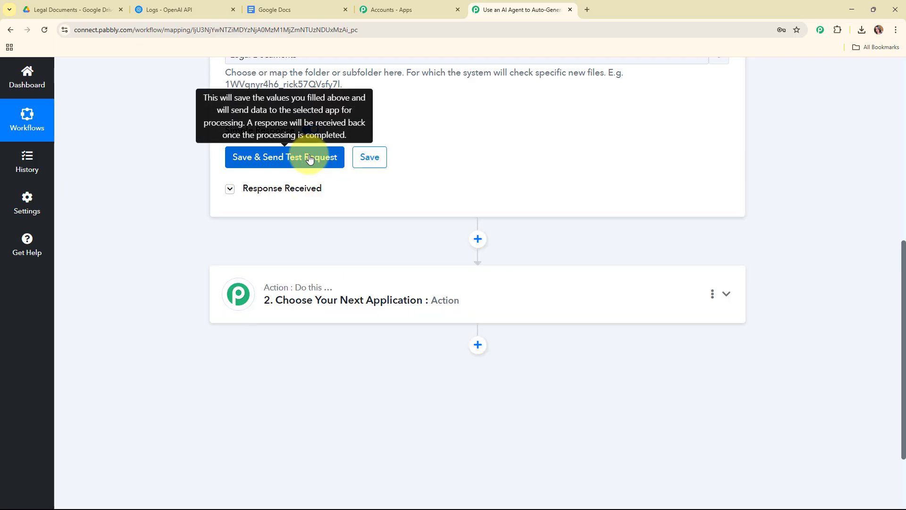
pyautogui.scroll(-4, 786, 203)
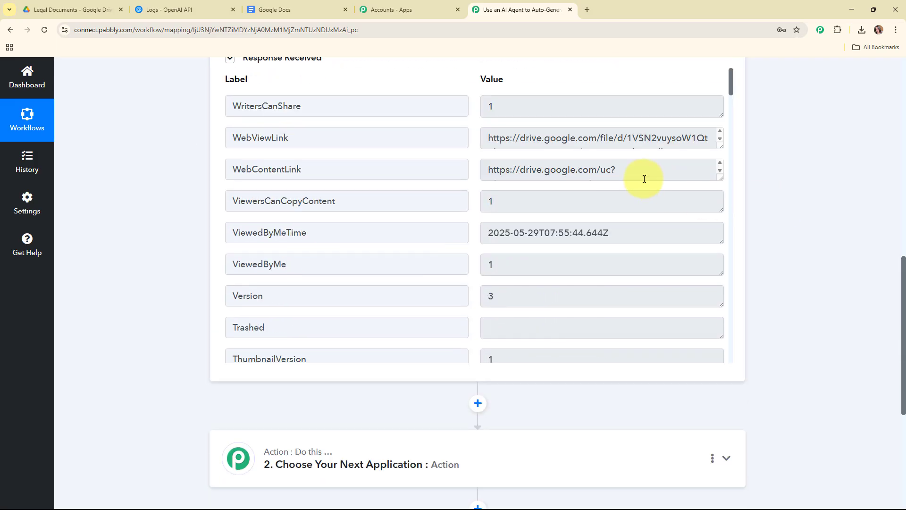
pyautogui.scroll(-1, 644, 179)
pyautogui.scroll(1, 644, 179)
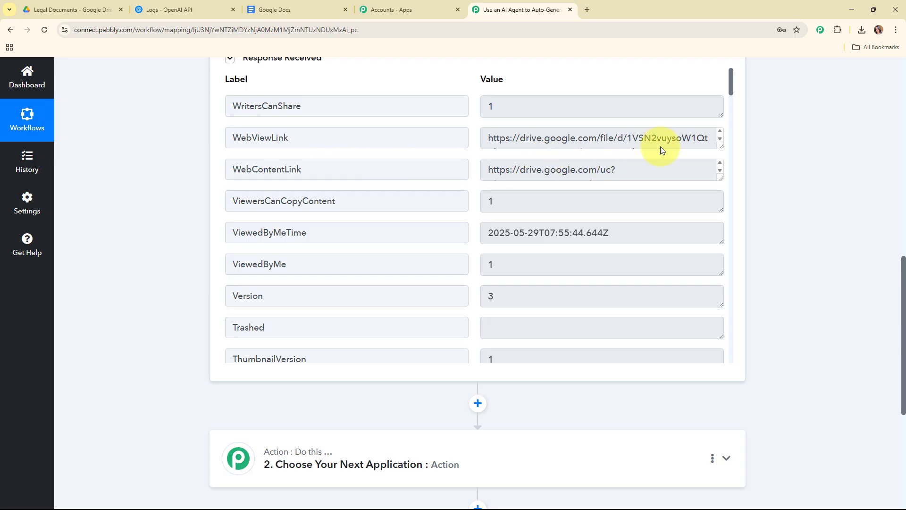
pyautogui.moveTo(732, 78)
pyautogui.mouseDown()
pyautogui.moveTo(723, 212)
pyautogui.moveTo(732, 75)
pyautogui.mouseUp()
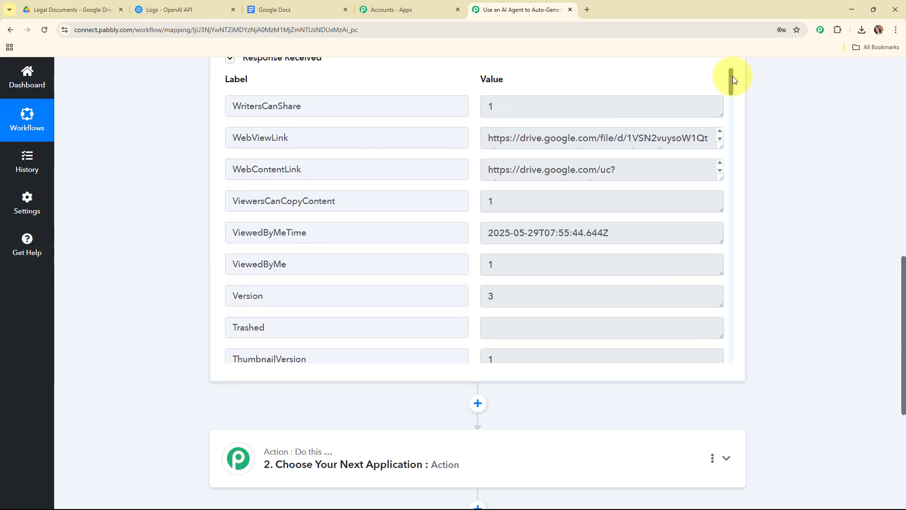
# Step: Save the Google Drive trigger's check interval as every 10 minutes, dismiss the confirmation, and collapse the trigger step
pyautogui.scroll(4, 761, 157)
pyautogui.scroll(8, 760, 156)
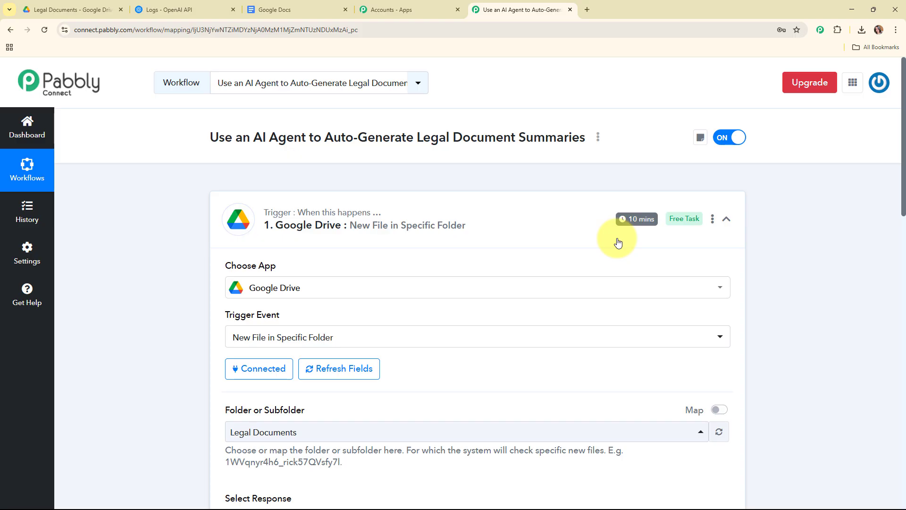
pyautogui.click(713, 218)
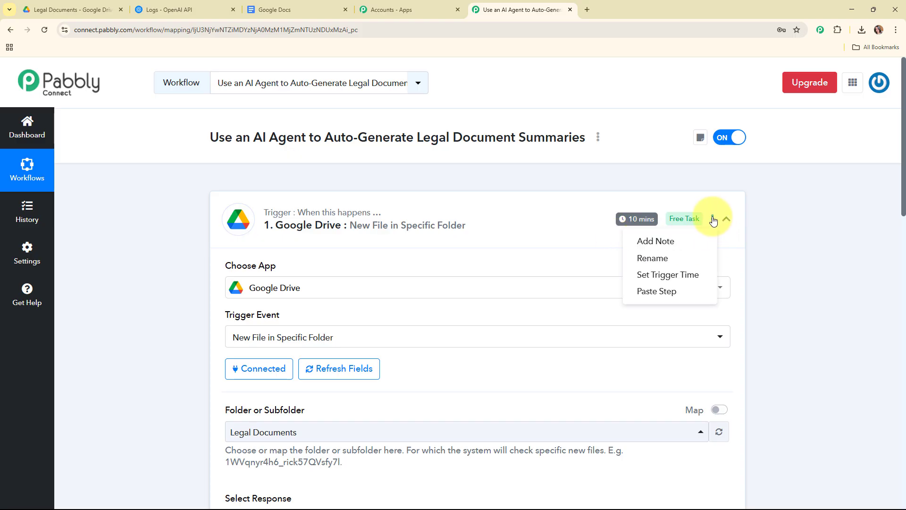
pyautogui.click(686, 279)
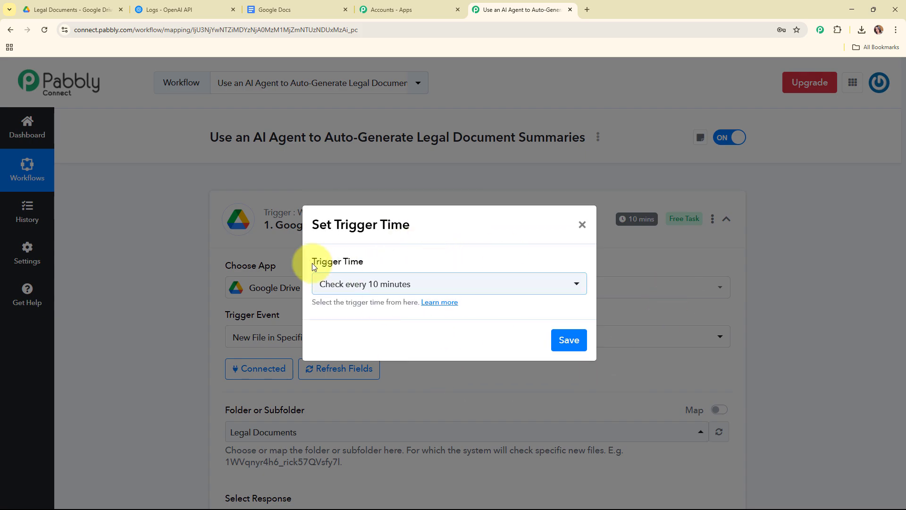
pyautogui.moveTo(312, 262); pyautogui.dragTo(398, 258)
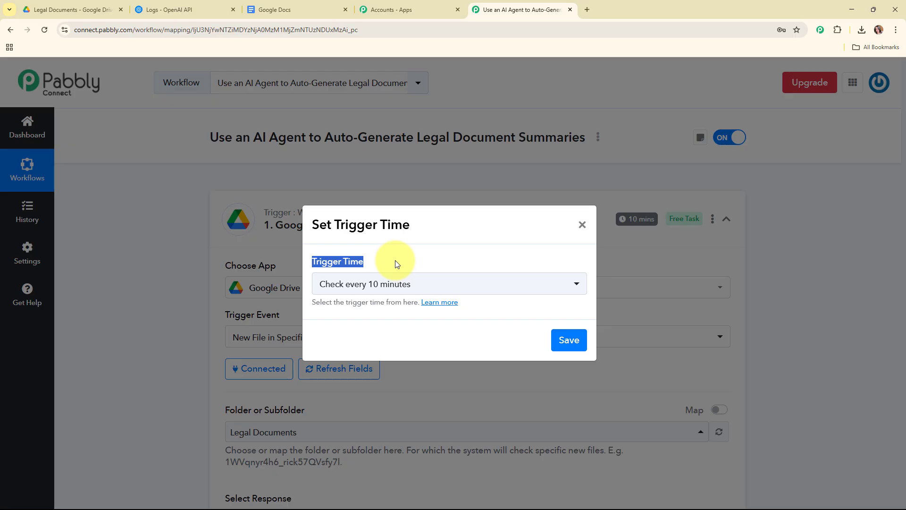
pyautogui.click(511, 283)
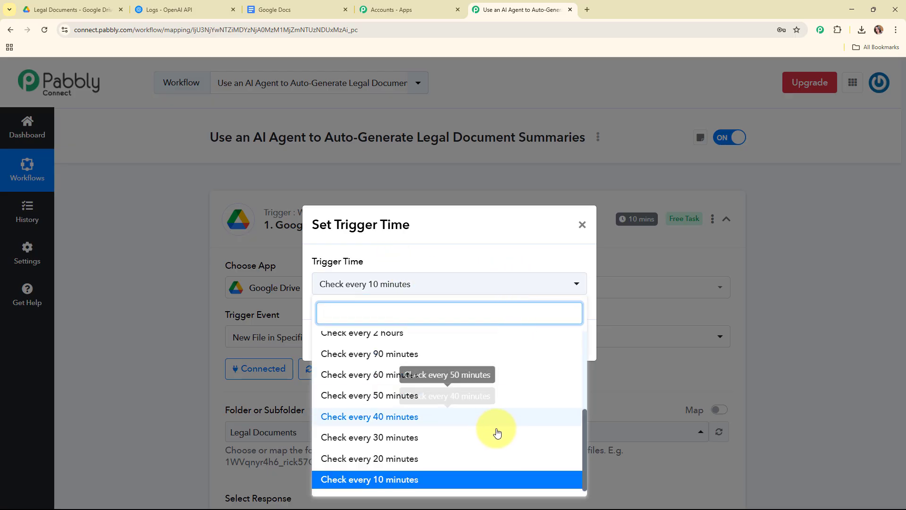
pyautogui.scroll(5, 467, 406)
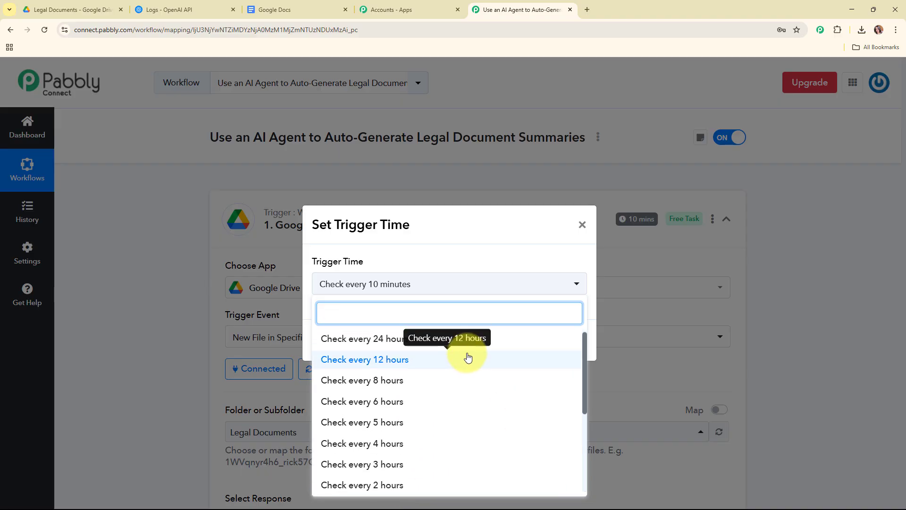
pyautogui.scroll(-5, 455, 363)
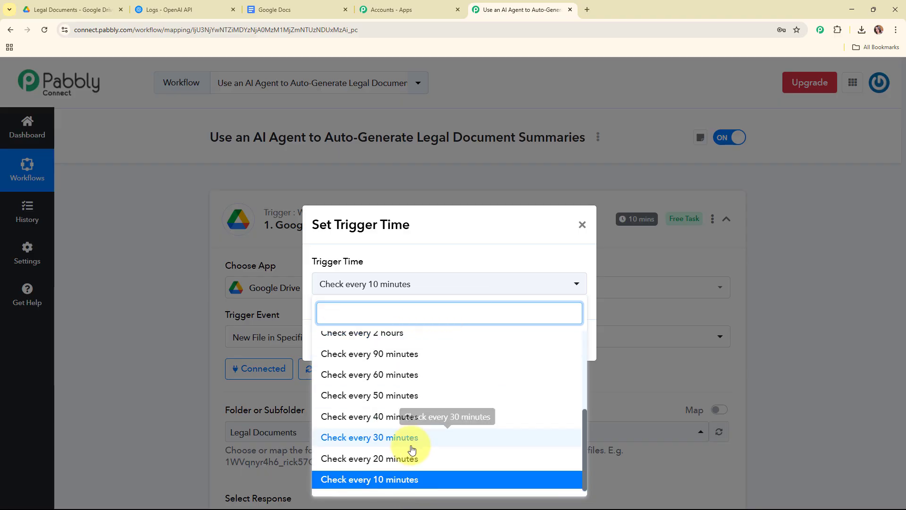
pyautogui.click(507, 257)
pyautogui.click(568, 341)
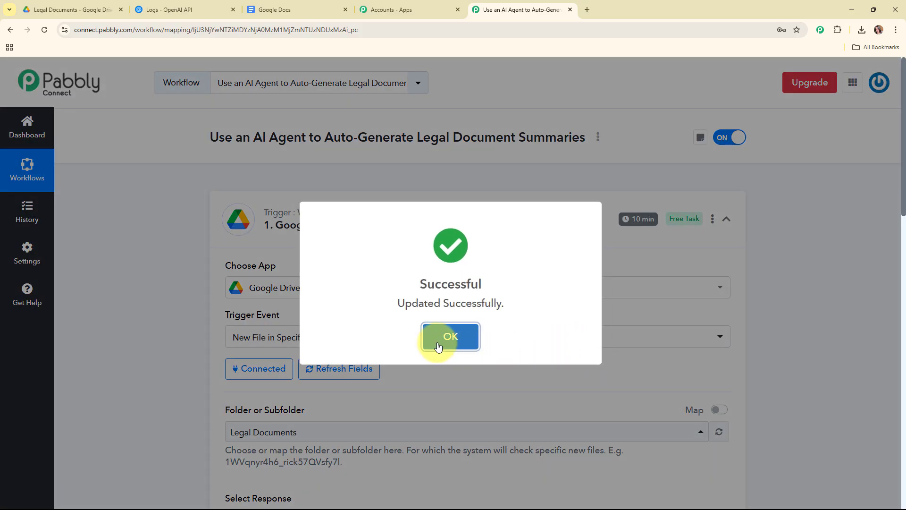
pyautogui.click(436, 344)
pyautogui.click(595, 236)
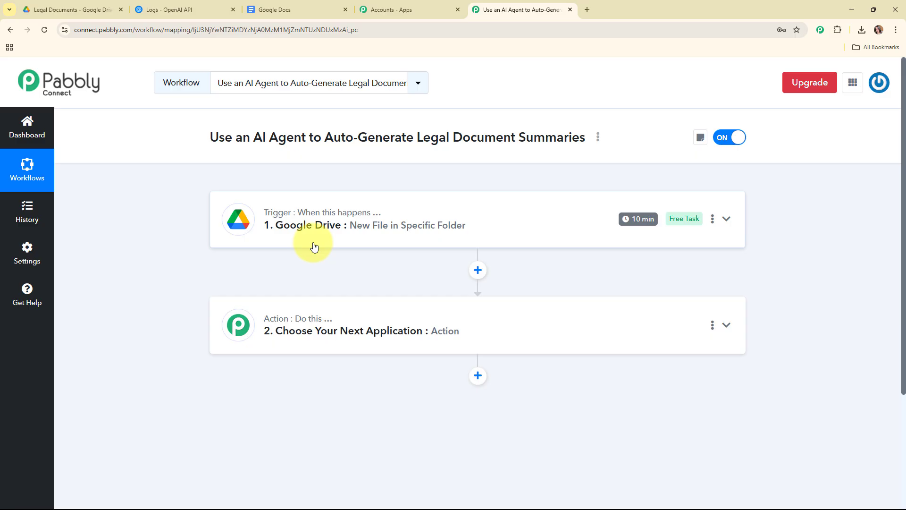
# Step: Set the second step's app to OpenAI (ChatGPT, DALL-E, Whisper) with the action event Extract Content from PDF/Image
pyautogui.scroll(-3, 314, 247)
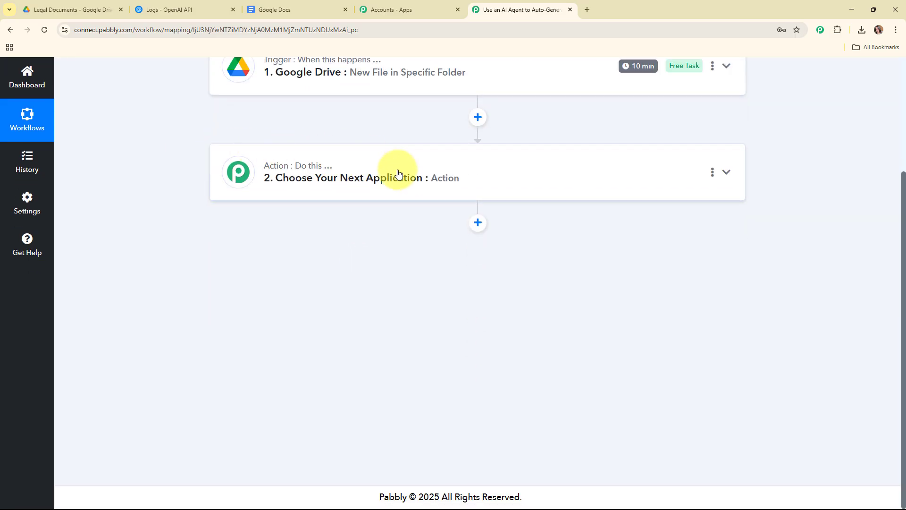
pyautogui.click(437, 188)
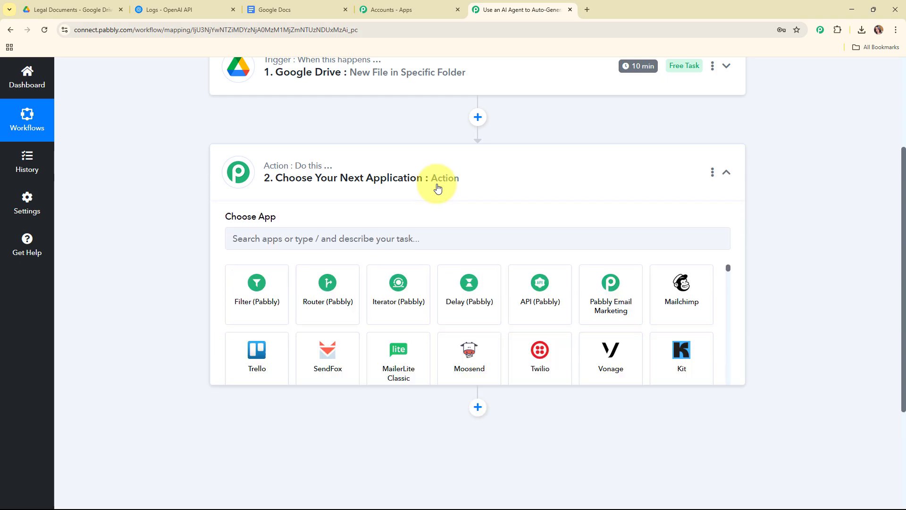
pyautogui.click(306, 259)
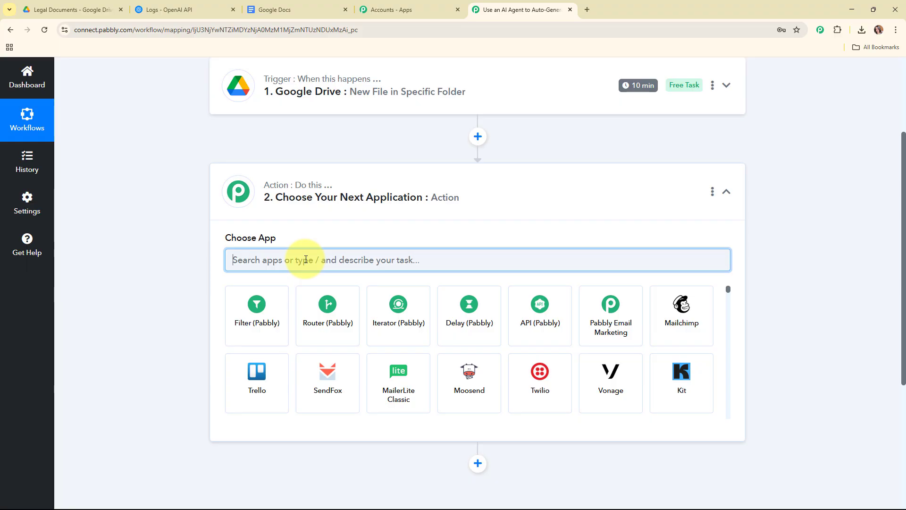
pyautogui.write('open')
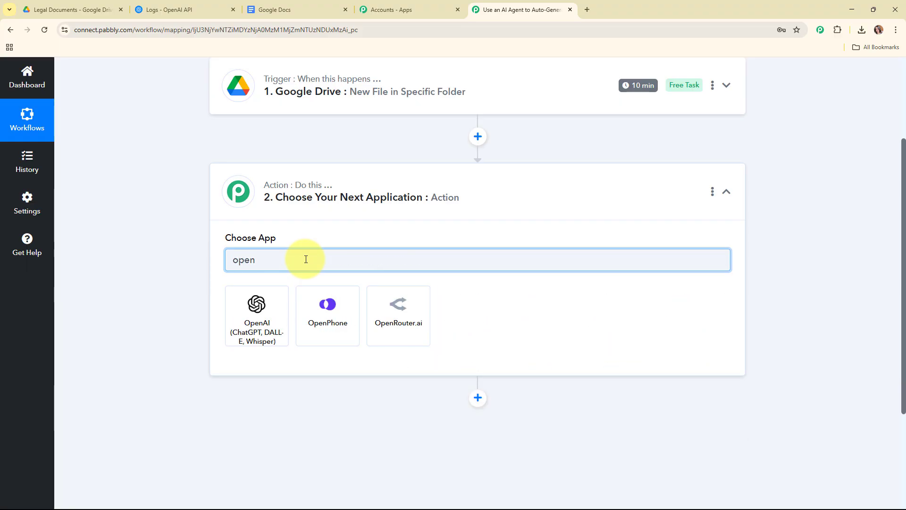
pyautogui.click(257, 304)
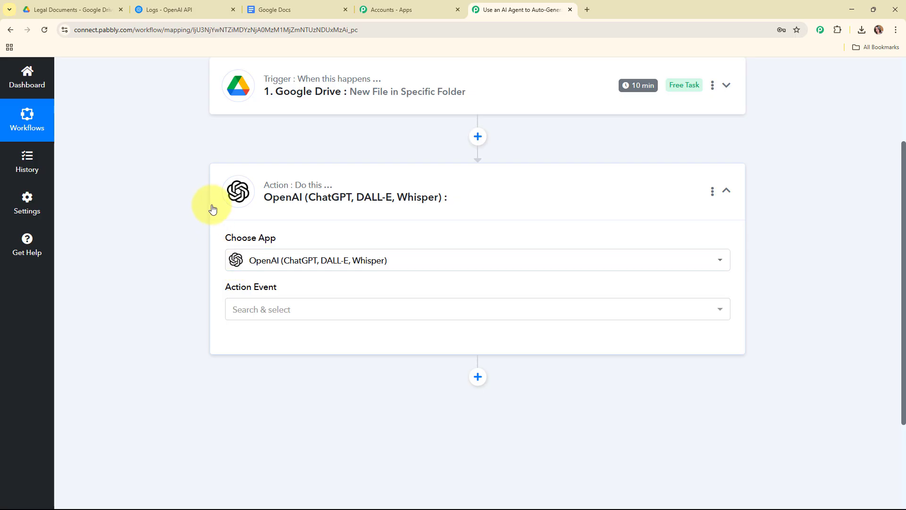
pyautogui.click(287, 315)
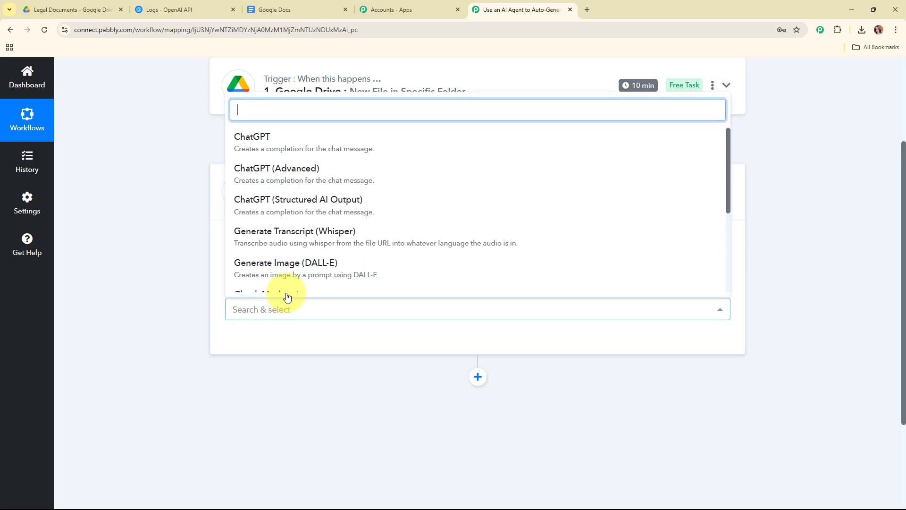
pyautogui.scroll(-3, 313, 199)
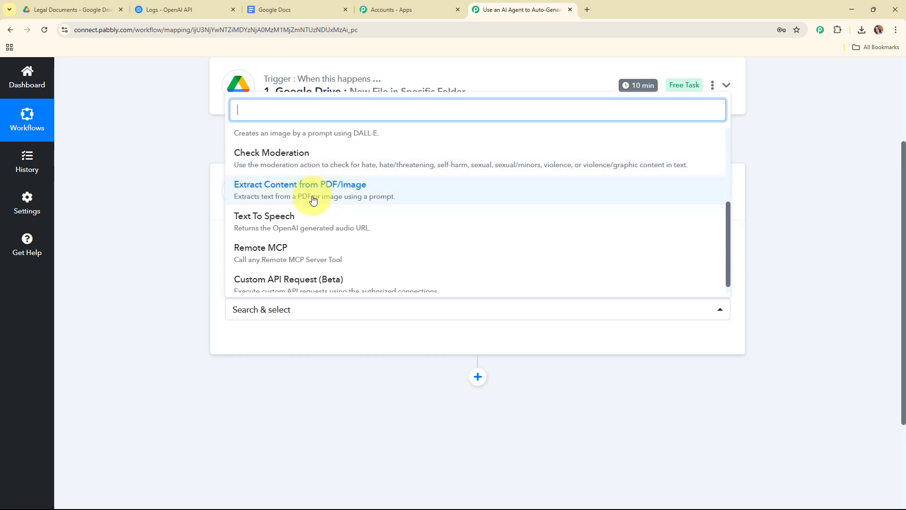
pyautogui.click(314, 200)
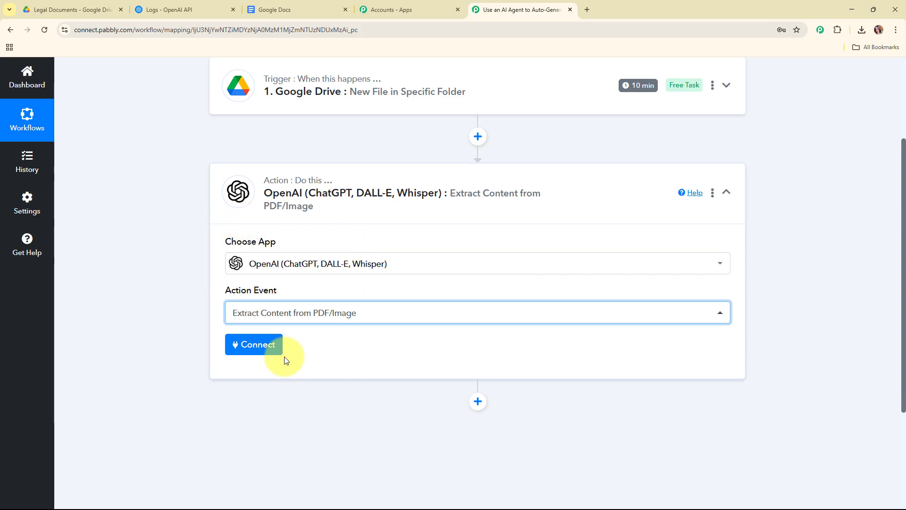
# Step: Start adding a new connection for the OpenAI action and examine the instructions for obtaining its token
pyautogui.click(247, 348)
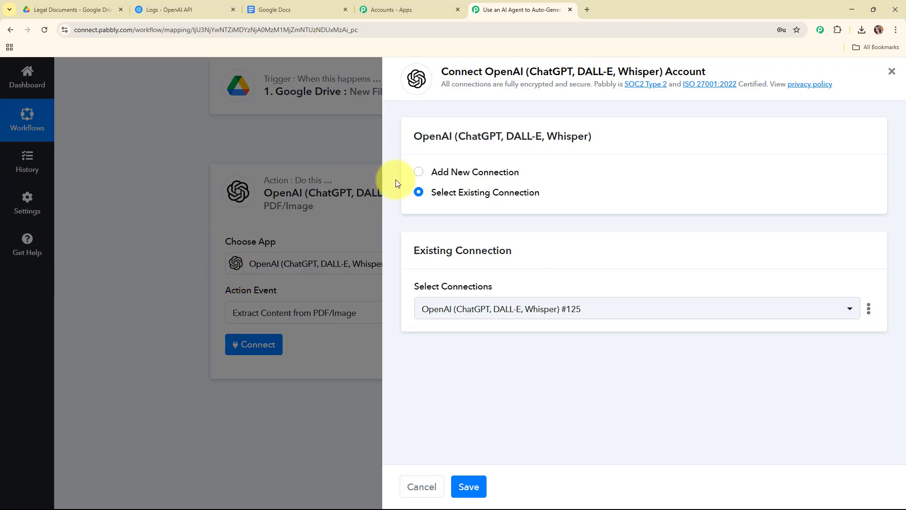
pyautogui.click(416, 172)
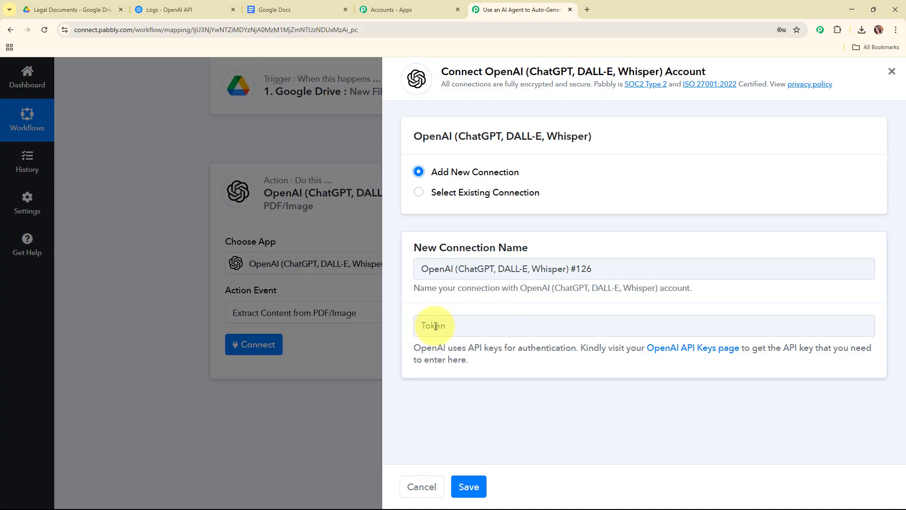
pyautogui.tripleClick(422, 352)
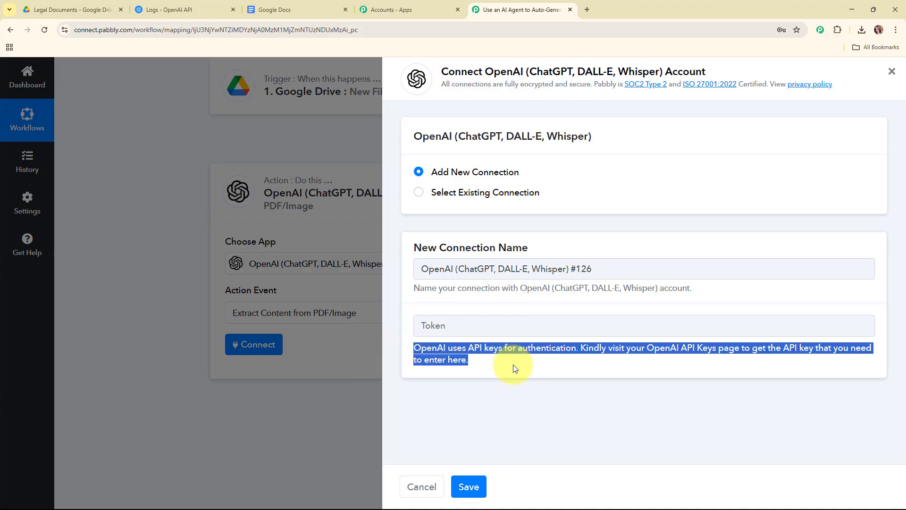
# Step: Switch to the OpenAI platform, create a secret API key named Summary in the Default project, and copy it
pyautogui.click(197, 2)
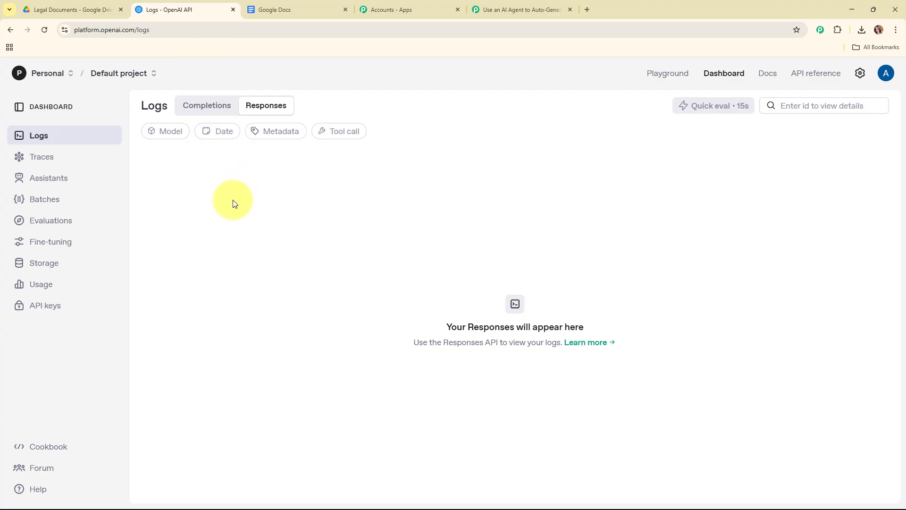
pyautogui.click(40, 306)
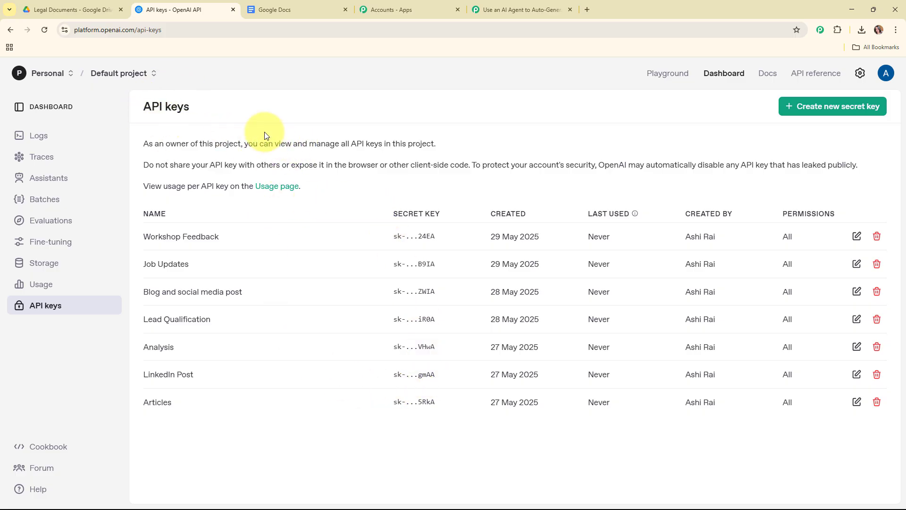
pyautogui.click(842, 107)
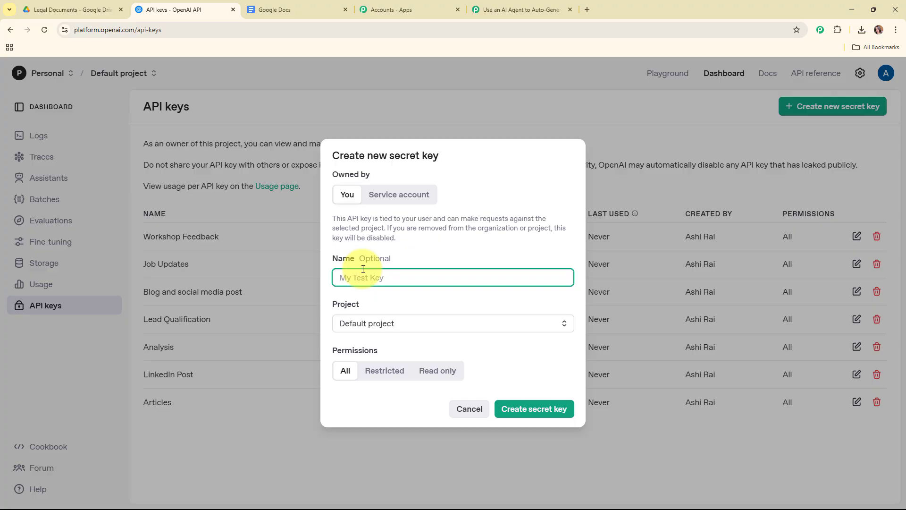
pyautogui.write('Summary')
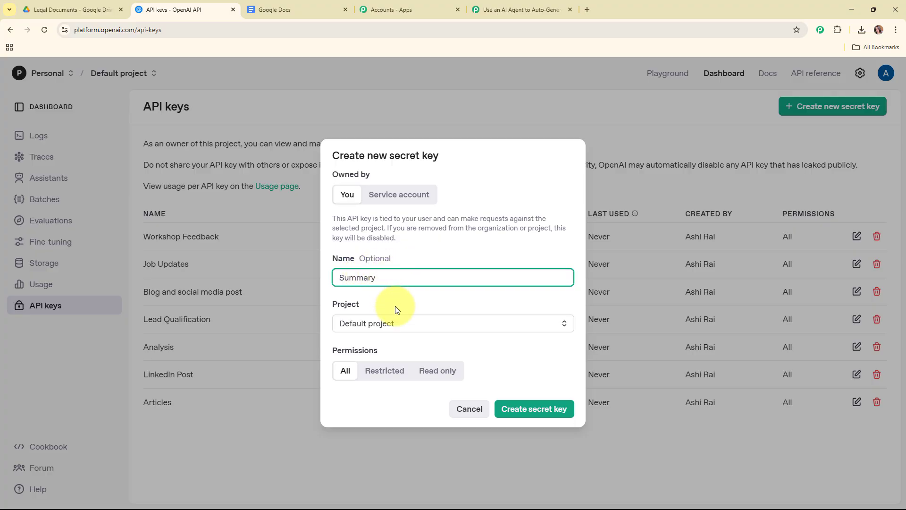
pyautogui.click(403, 324)
pyautogui.click(404, 360)
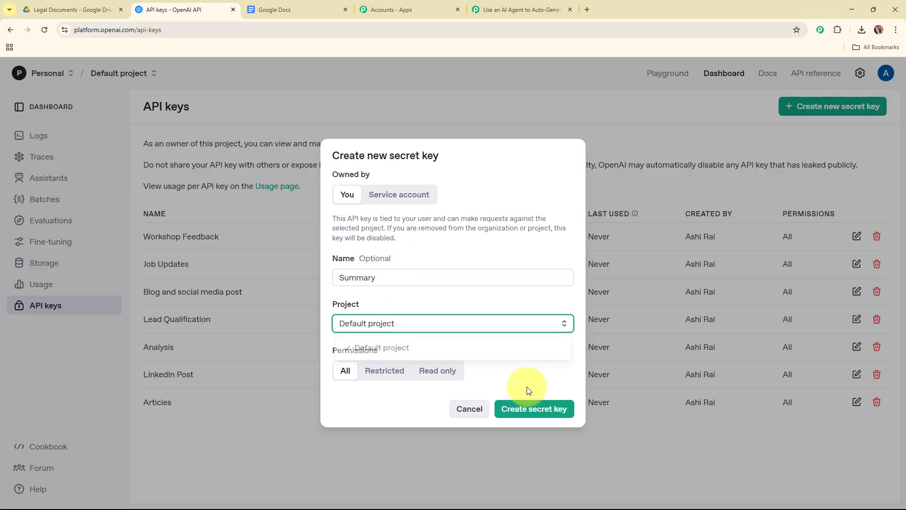
pyautogui.click(551, 409)
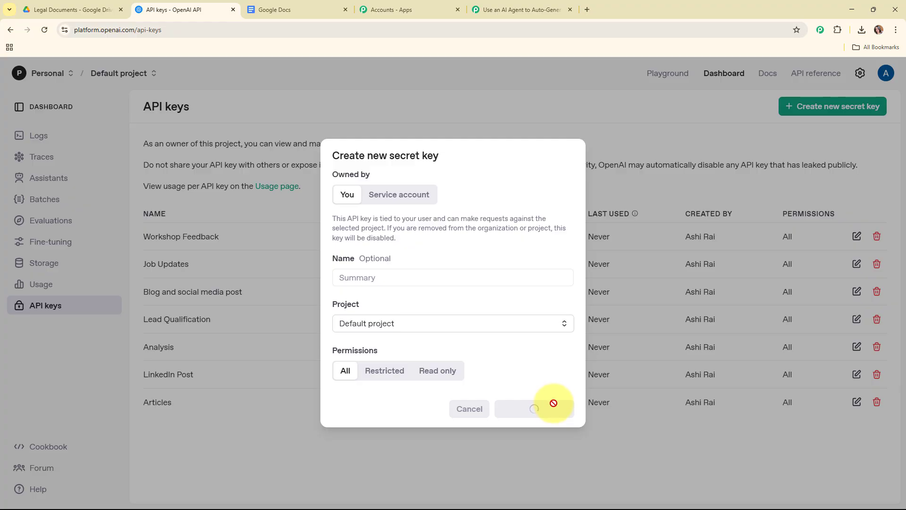
pyautogui.click(543, 294)
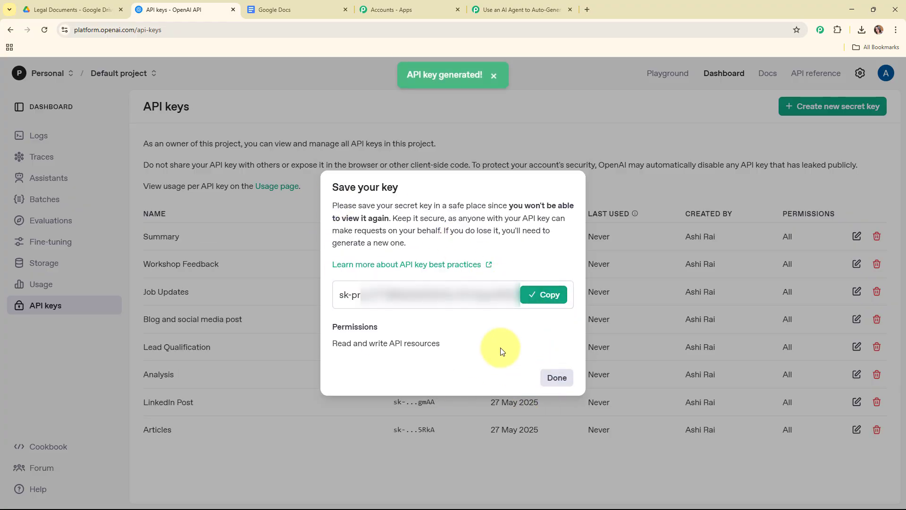
# Step: Return to Pabbly Connect, paste the OpenAI API key as the new connection's token, and save the connection
pyautogui.click(507, 9)
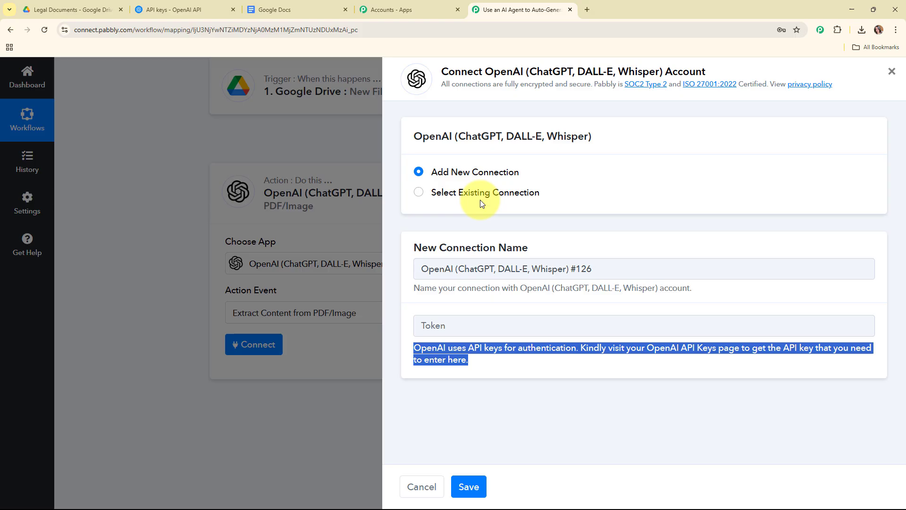
pyautogui.rightClick(462, 326)
pyautogui.click(477, 227)
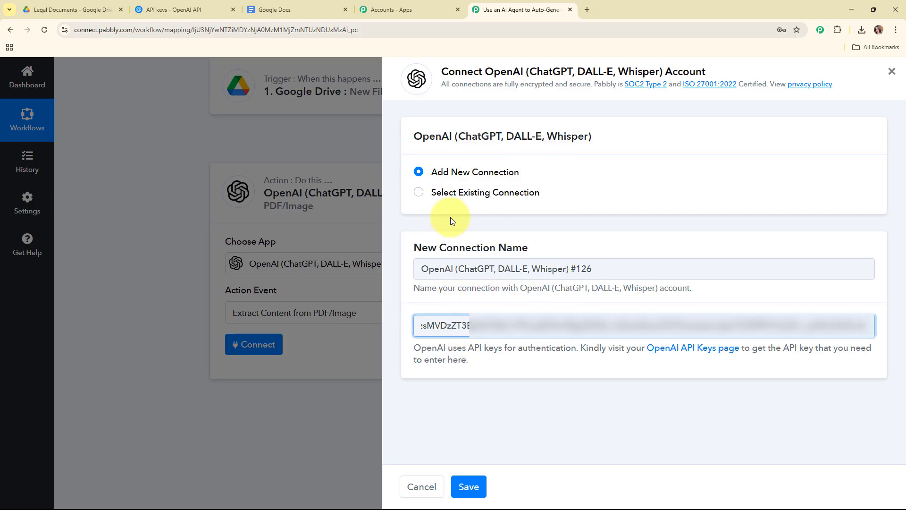
pyautogui.click(524, 402)
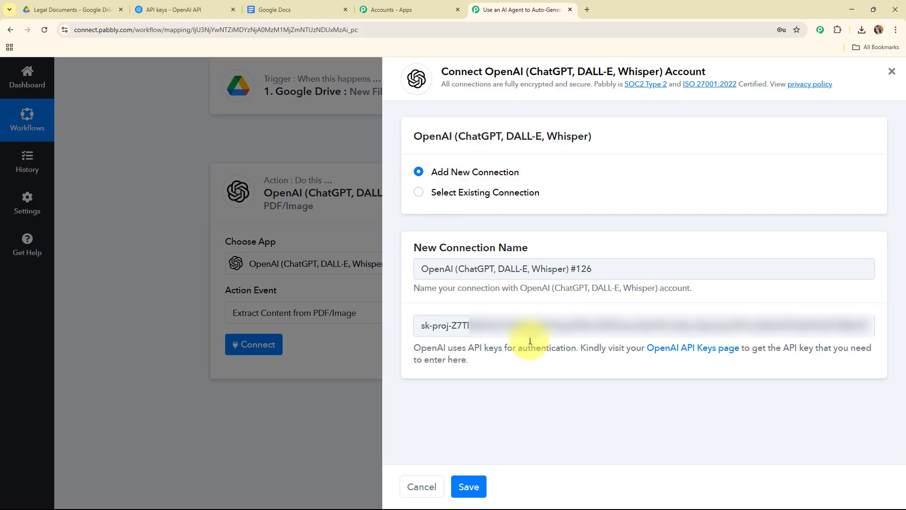
pyautogui.click(469, 486)
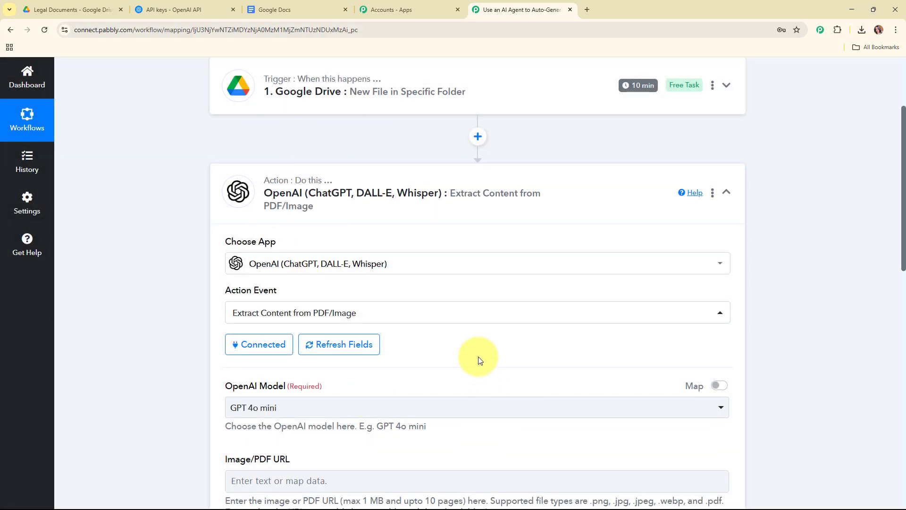
# Step: Choose GPT 4o mini as the OpenAI model for the content extraction action
pyautogui.scroll(-4, 621, 348)
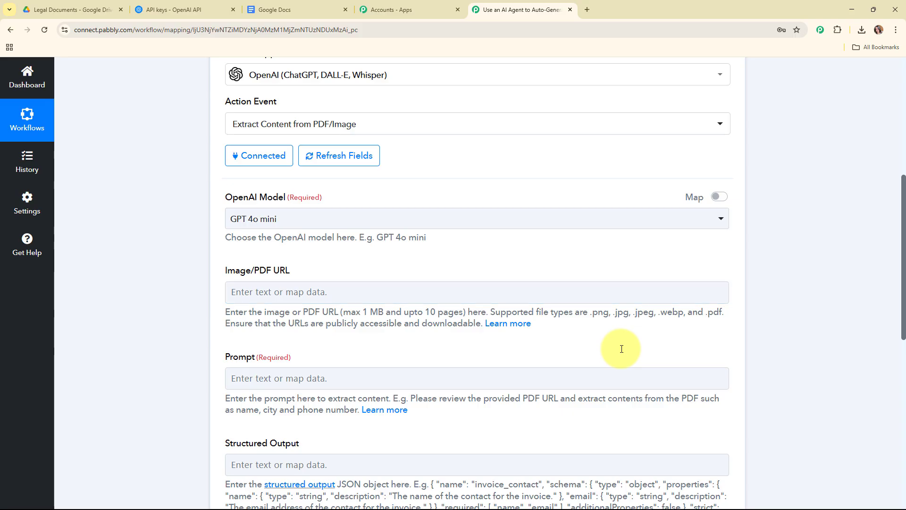
pyautogui.scroll(-1, 621, 348)
pyautogui.moveTo(225, 150); pyautogui.dragTo(360, 147)
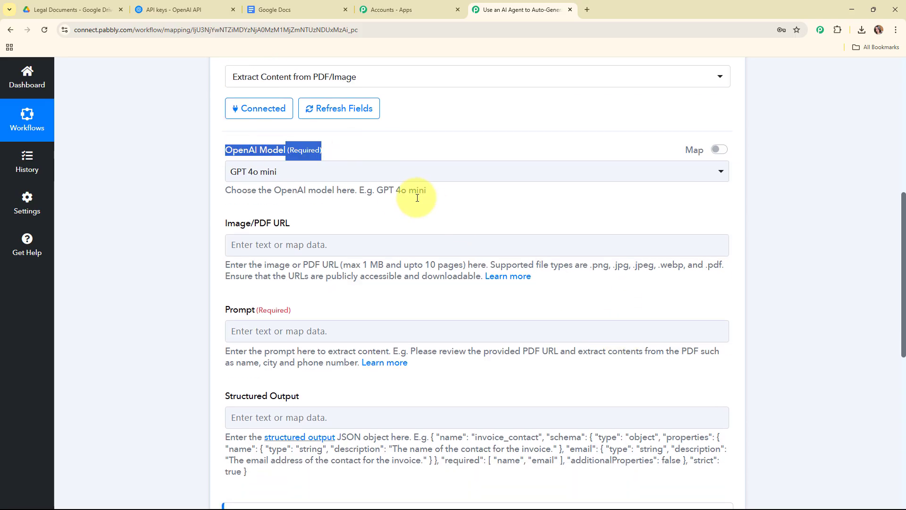
pyautogui.click(429, 218)
pyautogui.click(502, 172)
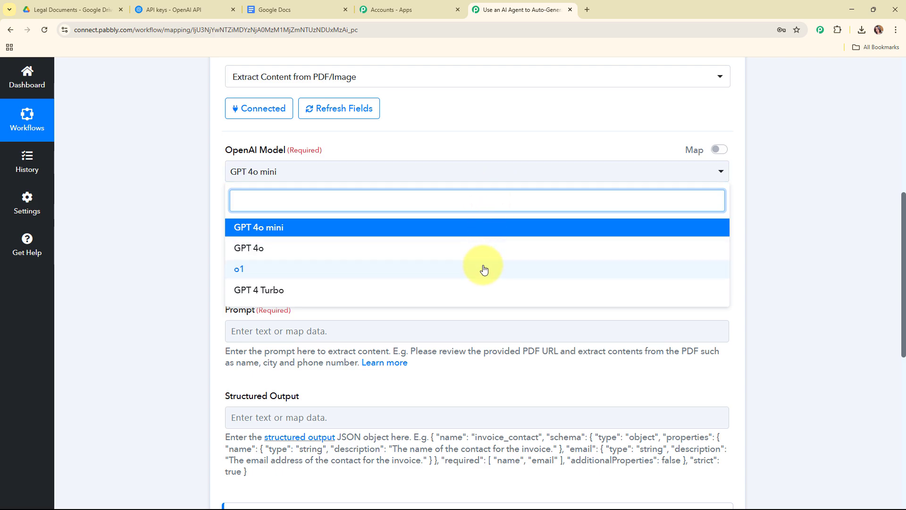
pyautogui.click(256, 230)
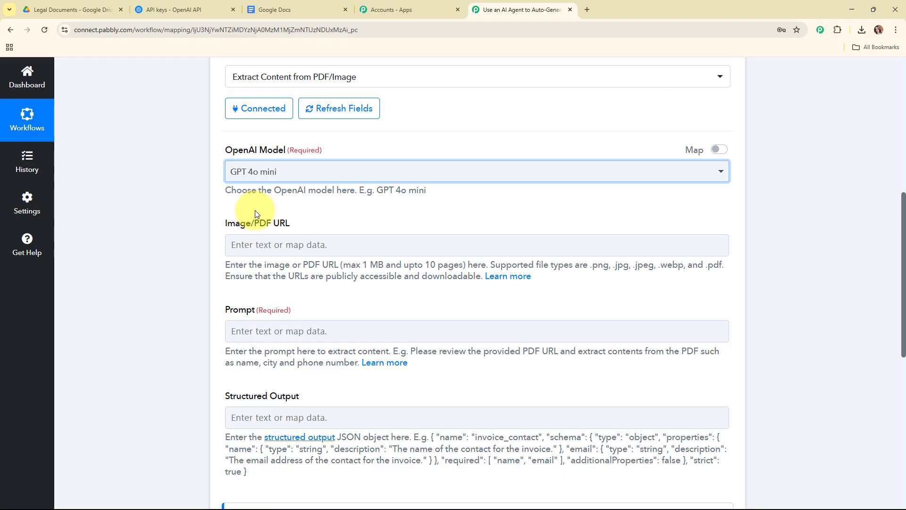
# Step: Map the WebContentLink value from the Google Drive trigger into the OpenAI action's Image/PDF URL
pyautogui.scroll(-2, 536, 192)
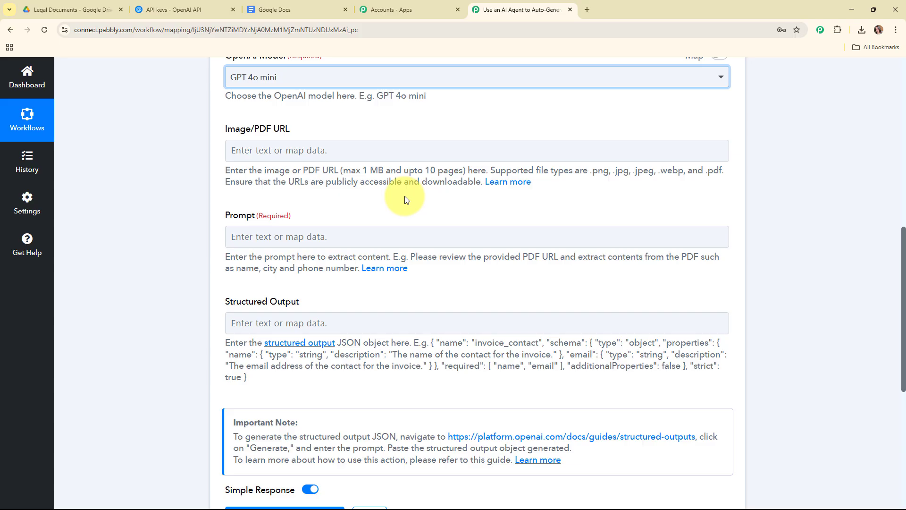
pyautogui.click(256, 147)
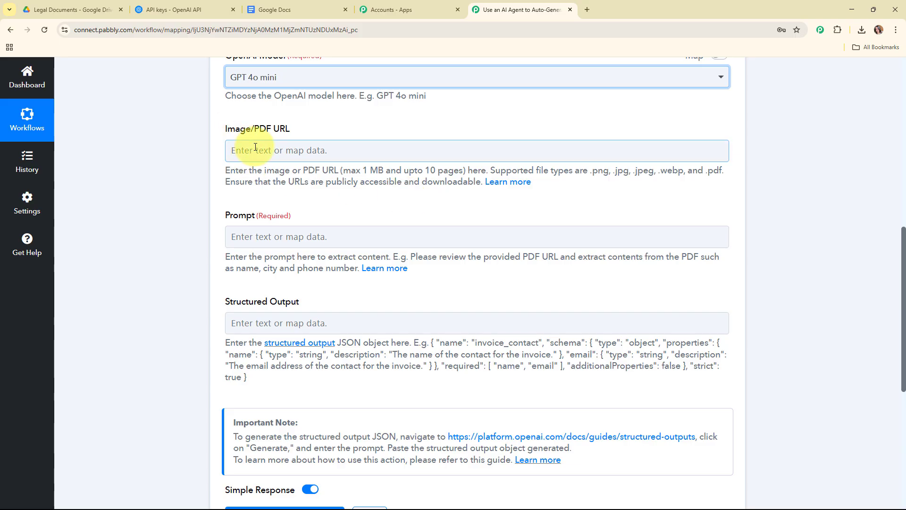
pyautogui.click(255, 148)
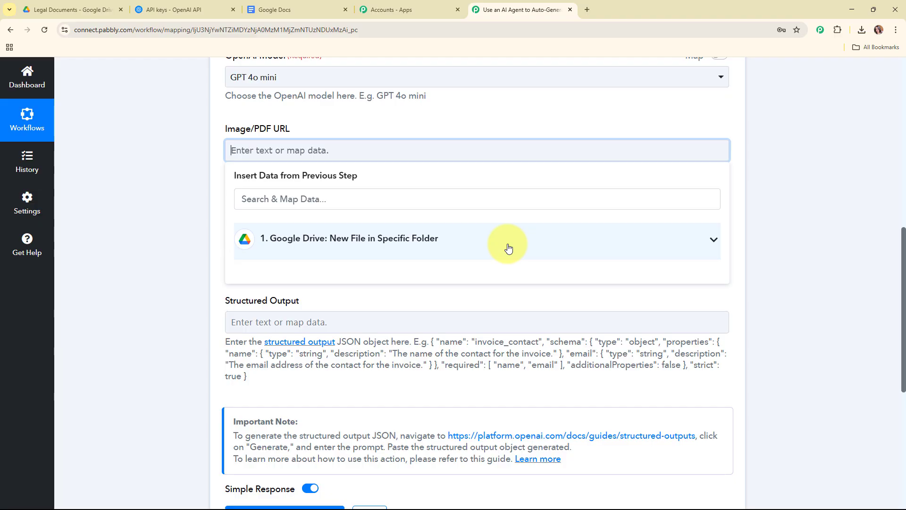
pyautogui.click(369, 252)
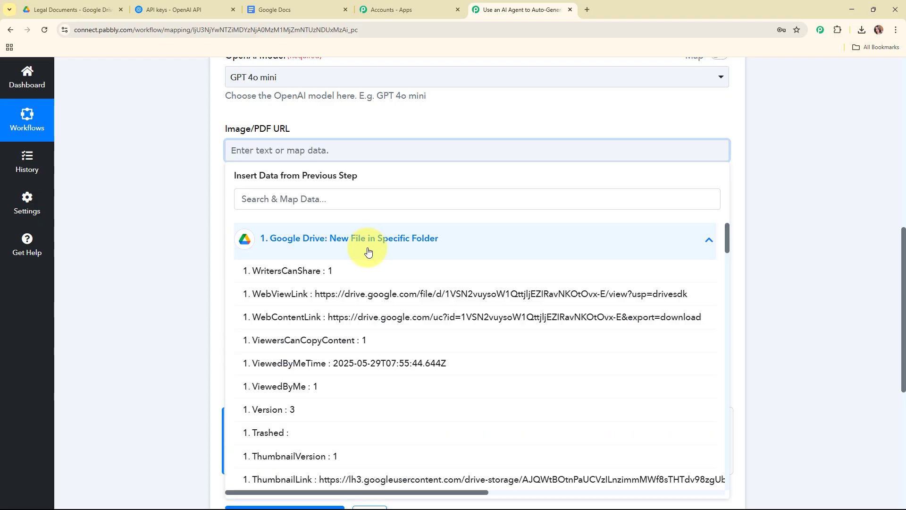
pyautogui.click(375, 320)
pyautogui.click(165, 202)
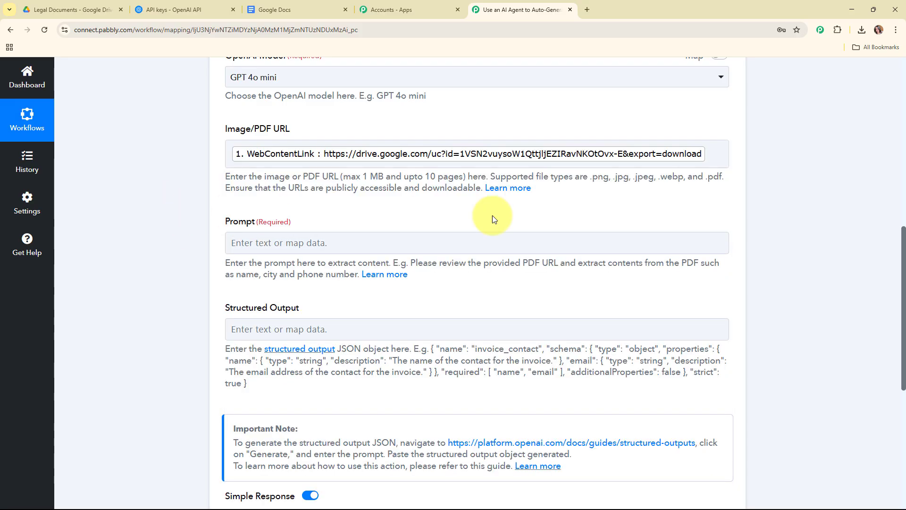
# Step: Paste the legal assistant prompt requesting a key-point summary of legal documents under 300 words, without bold text, ** or ##, and review it
pyautogui.scroll(-2, 243, 129)
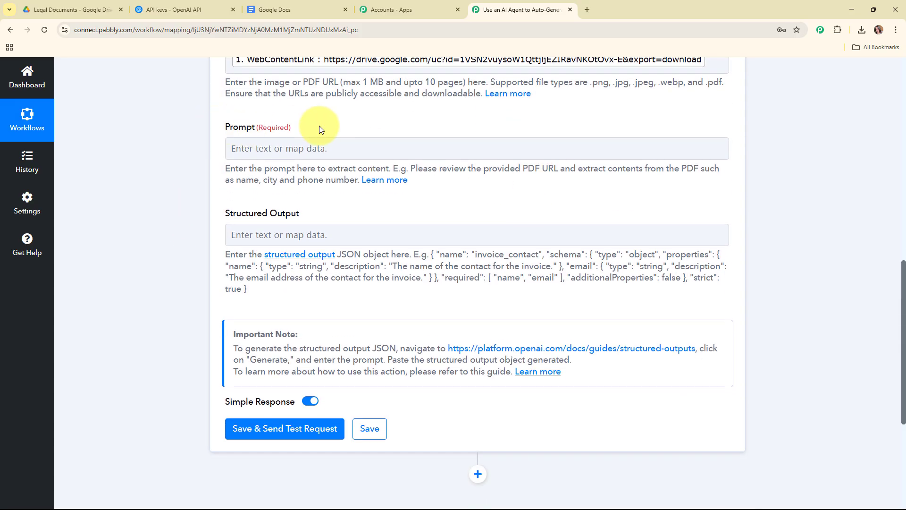
pyautogui.click(245, 151)
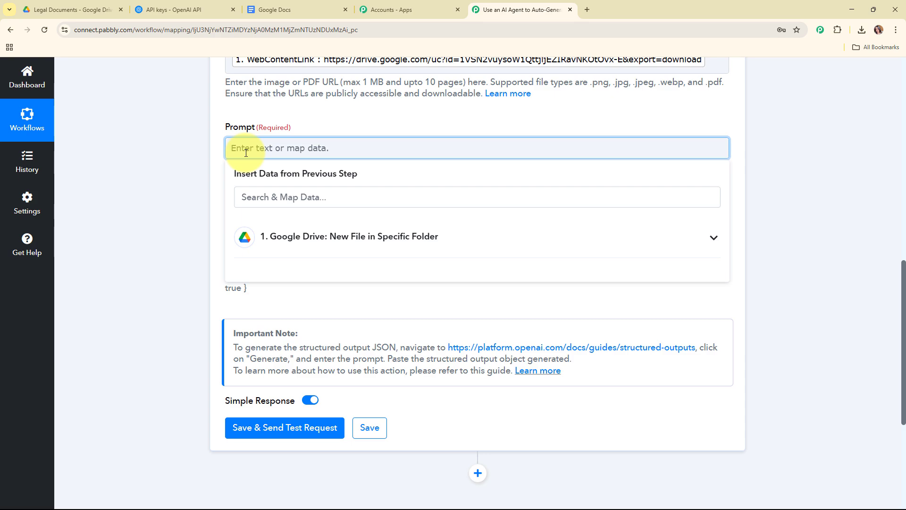
pyautogui.hotkey('ctrl', 'v')
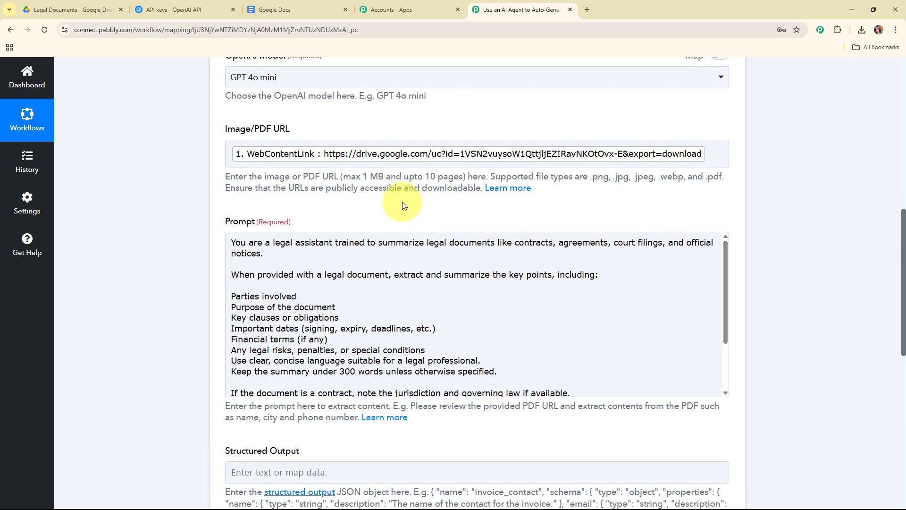
pyautogui.scroll(-2, 535, 213)
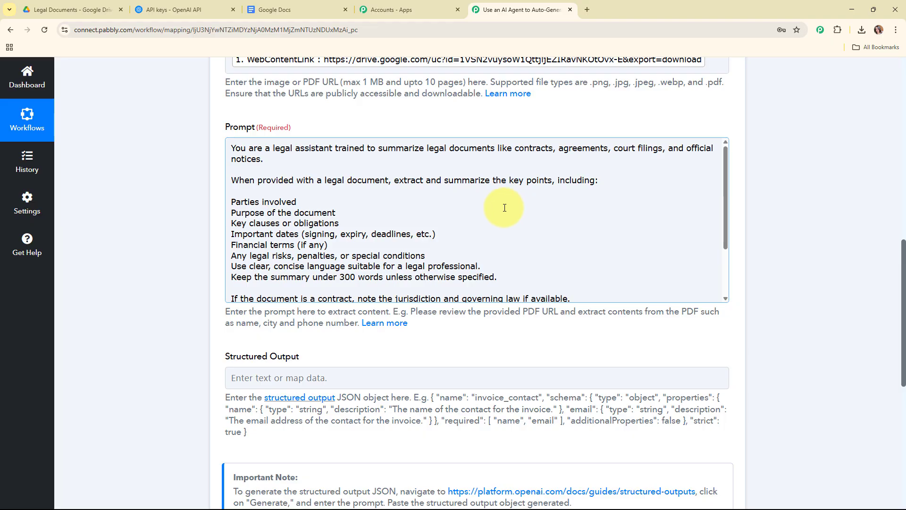
pyautogui.scroll(-3, 460, 203)
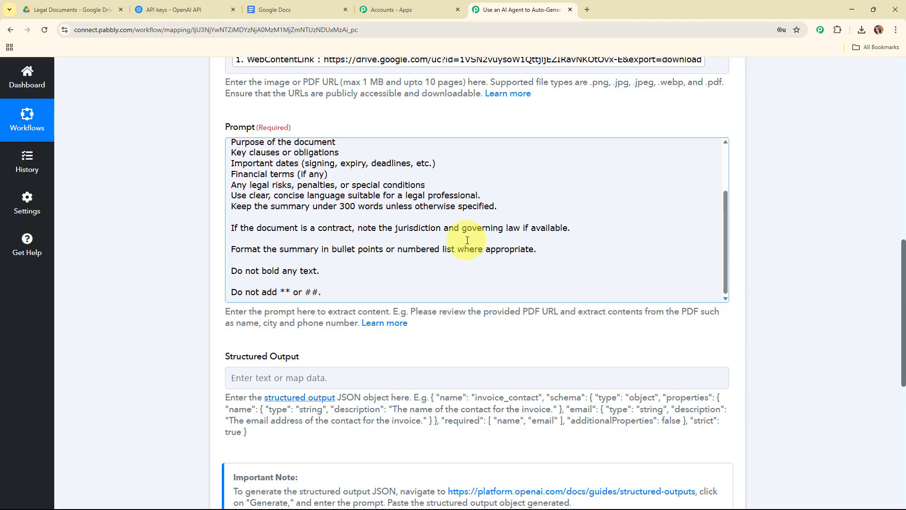
pyautogui.scroll(-1, 758, 238)
pyautogui.scroll(2, 757, 238)
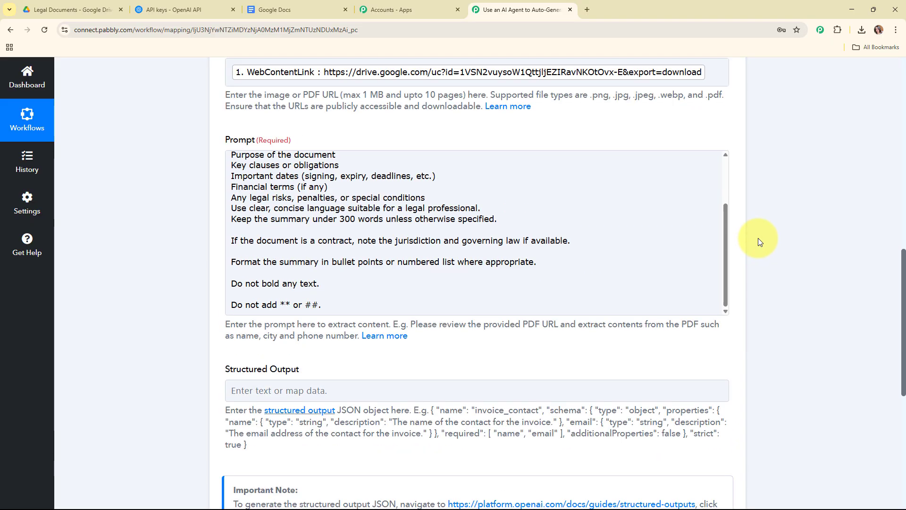
# Step: Save the OpenAI action with a test request, examine the summary in Choices 0 Message Content, and collapse the action
pyautogui.scroll(-1, 758, 238)
pyautogui.scroll(-8, 757, 238)
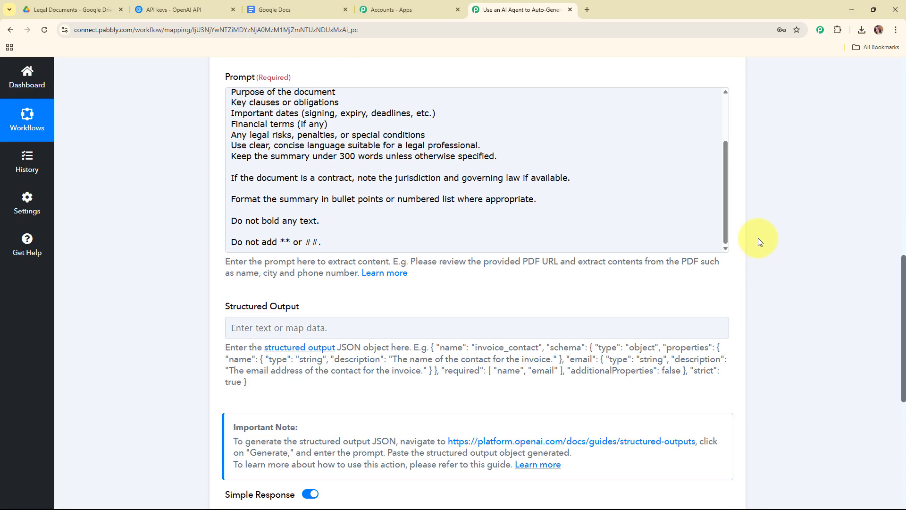
pyautogui.click(255, 198)
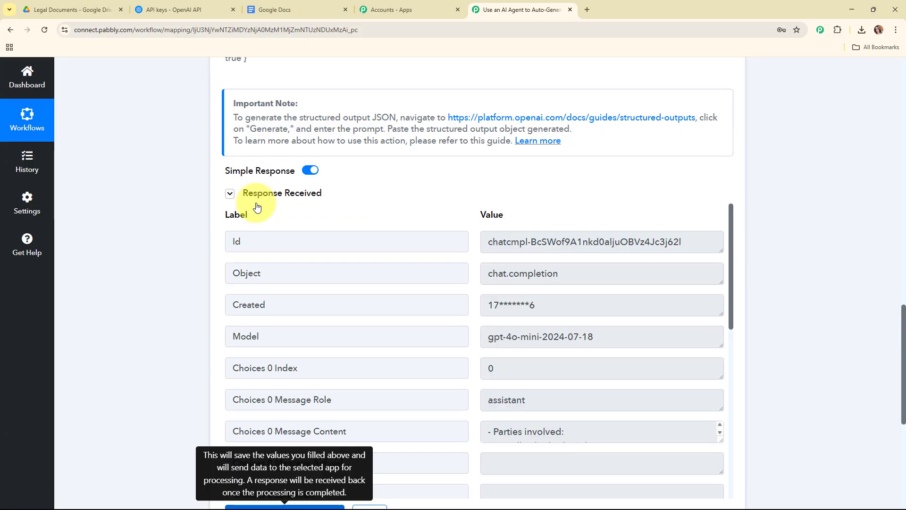
pyautogui.scroll(-3, 791, 222)
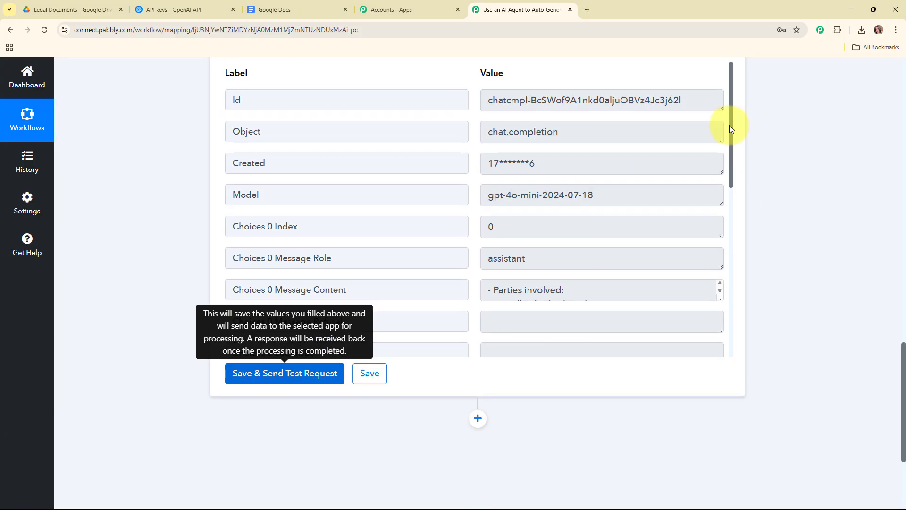
pyautogui.moveTo(729, 126); pyautogui.dragTo(696, 364)
pyautogui.scroll(-1, 591, 225)
pyautogui.scroll(-10, 591, 225)
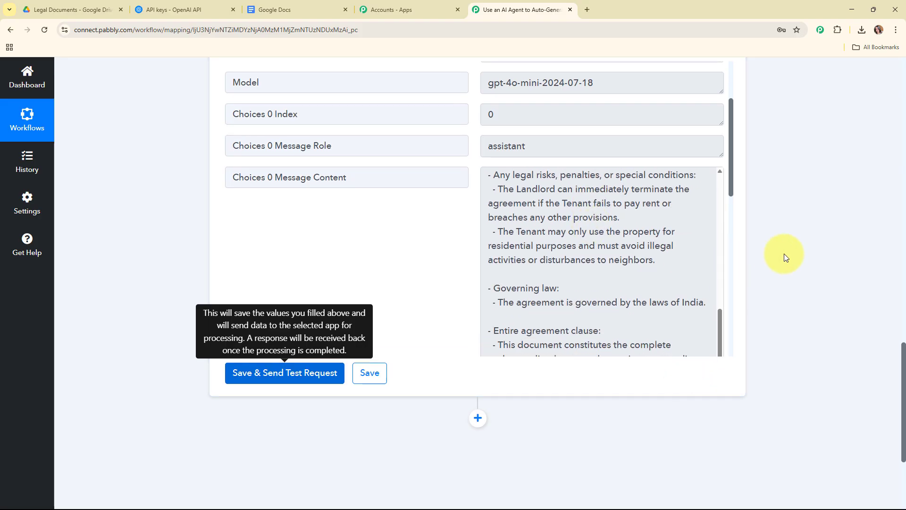
pyautogui.scroll(-4, 783, 253)
pyautogui.scroll(7, 783, 254)
pyautogui.scroll(15, 784, 253)
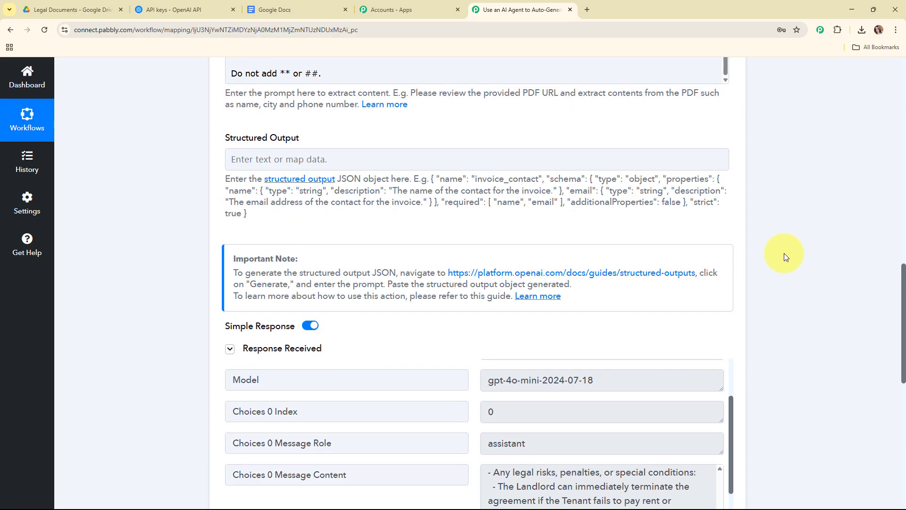
pyautogui.scroll(1, 605, 112)
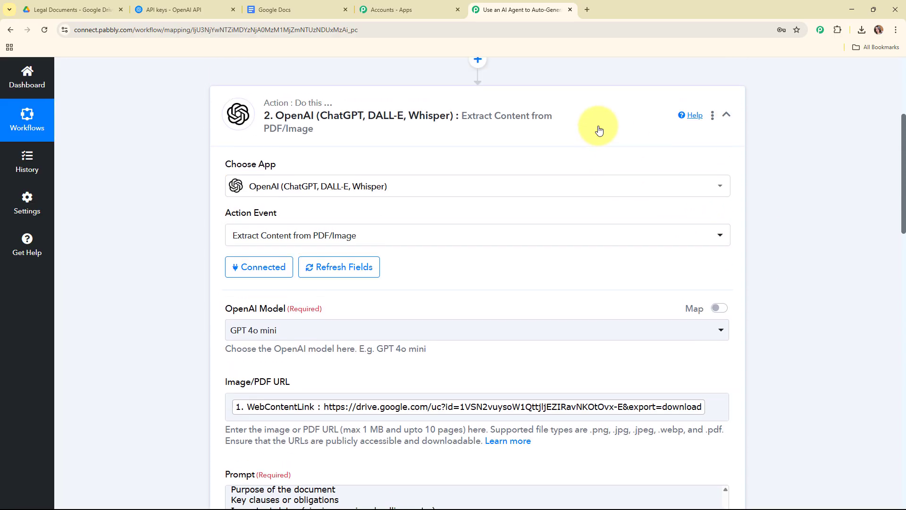
pyautogui.click(598, 129)
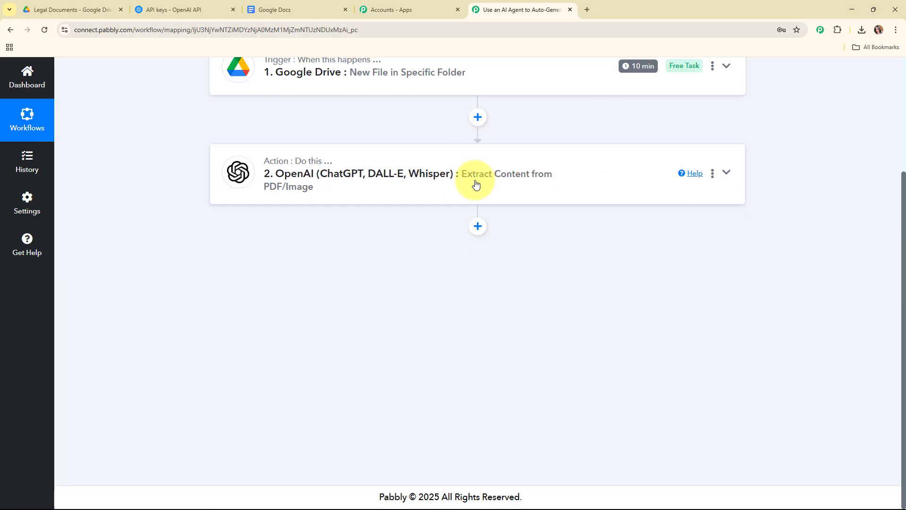
# Step: Check the Google Docs home page, return to the workflow, and add a Google Docs action with the event Create a Blank Document
pyautogui.click(278, 5)
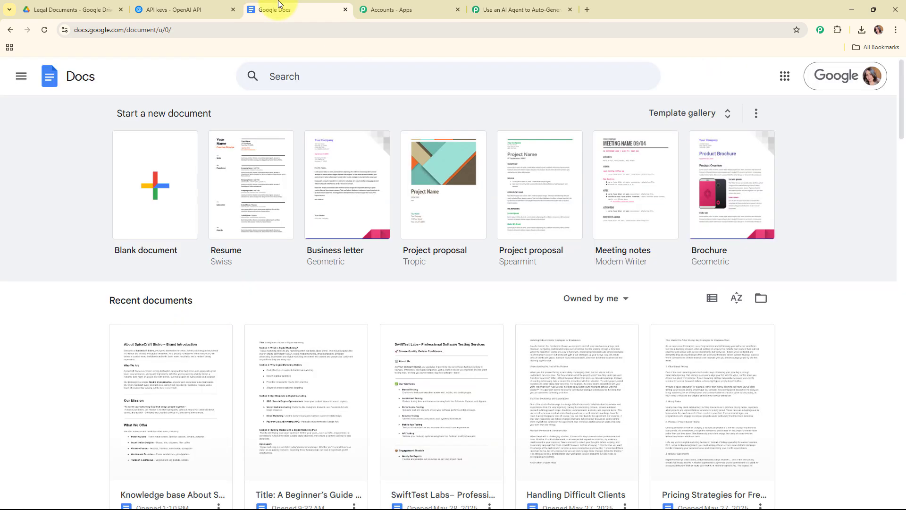
pyautogui.click(481, 8)
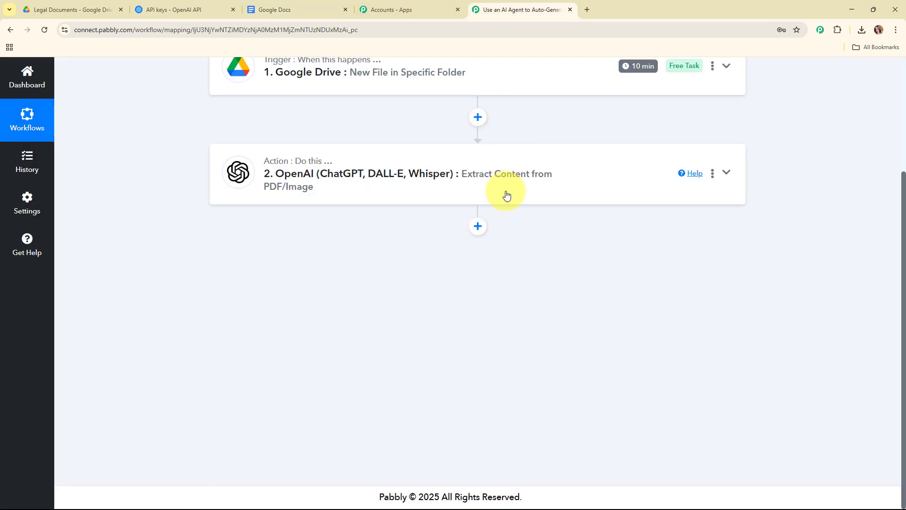
pyautogui.click(478, 226)
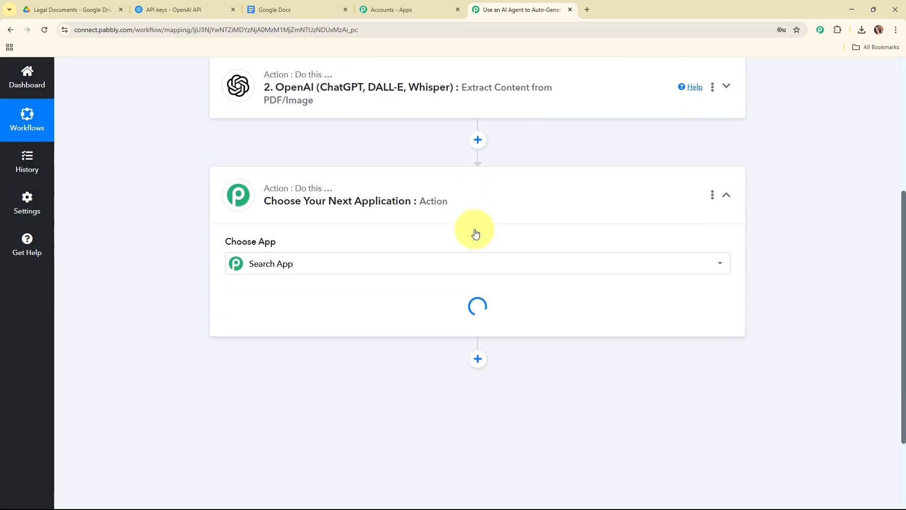
pyautogui.write('doc')
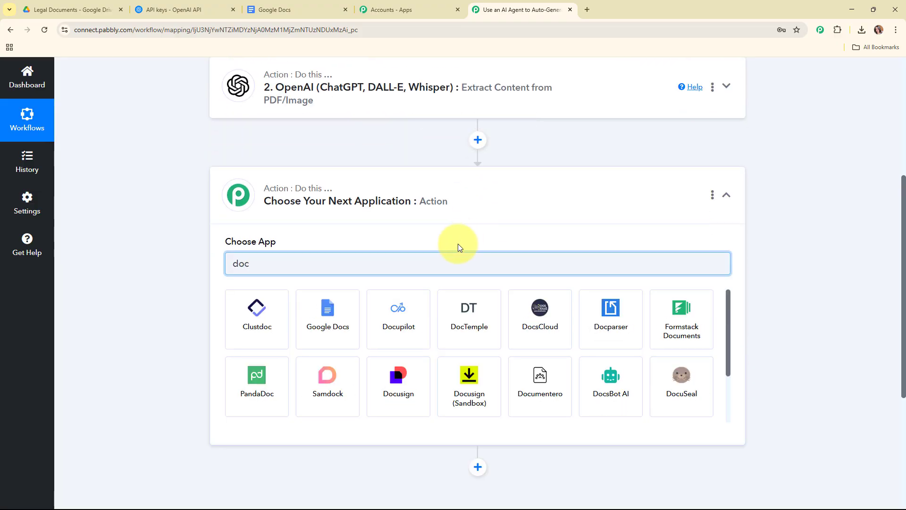
pyautogui.click(323, 316)
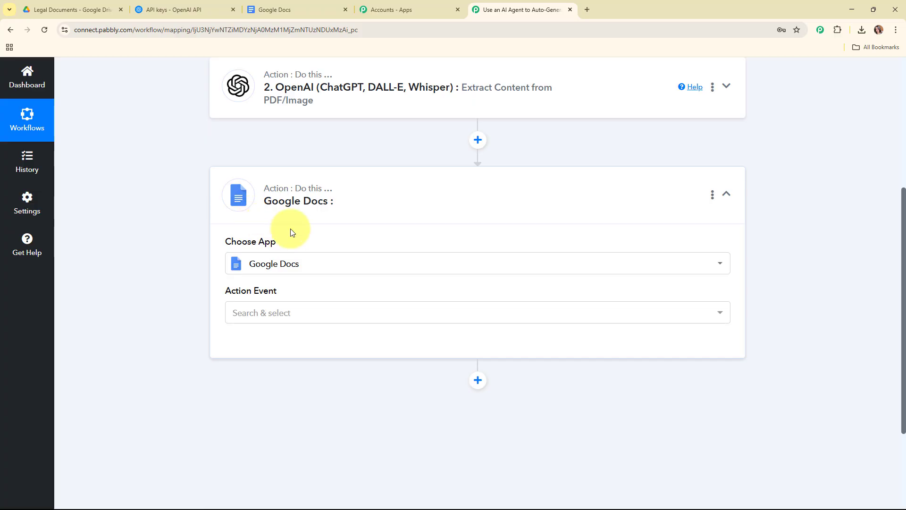
pyautogui.click(286, 315)
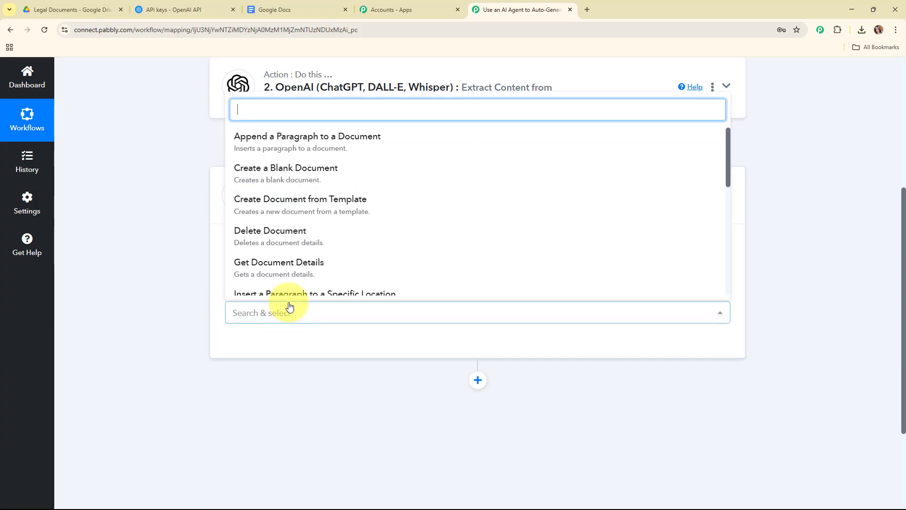
pyautogui.click(281, 171)
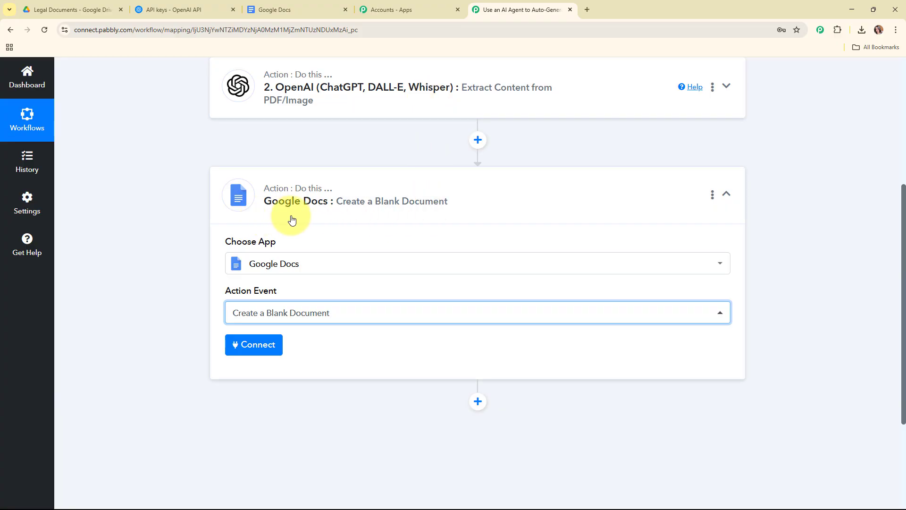
# Step: Connect the Google Docs action through a new connection, signing in with the Pabbly Google account and allowing access
pyautogui.click(261, 343)
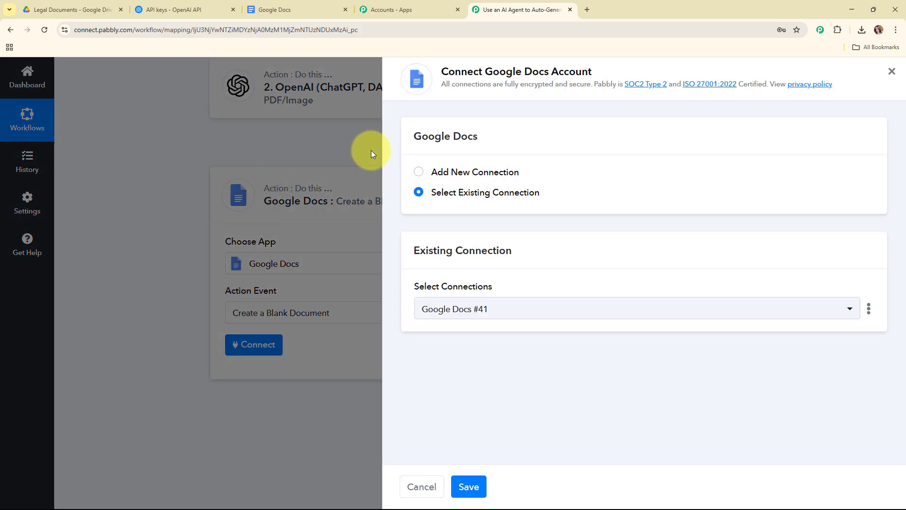
pyautogui.click(419, 172)
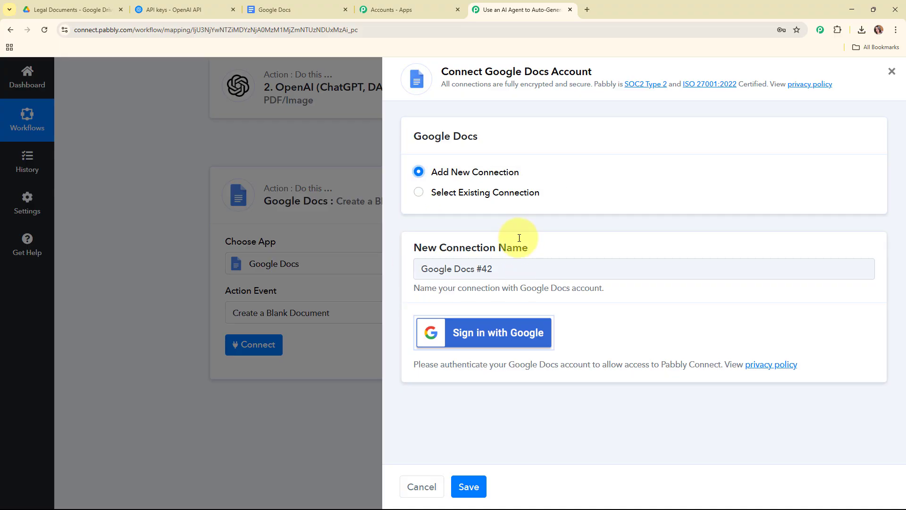
pyautogui.click(501, 336)
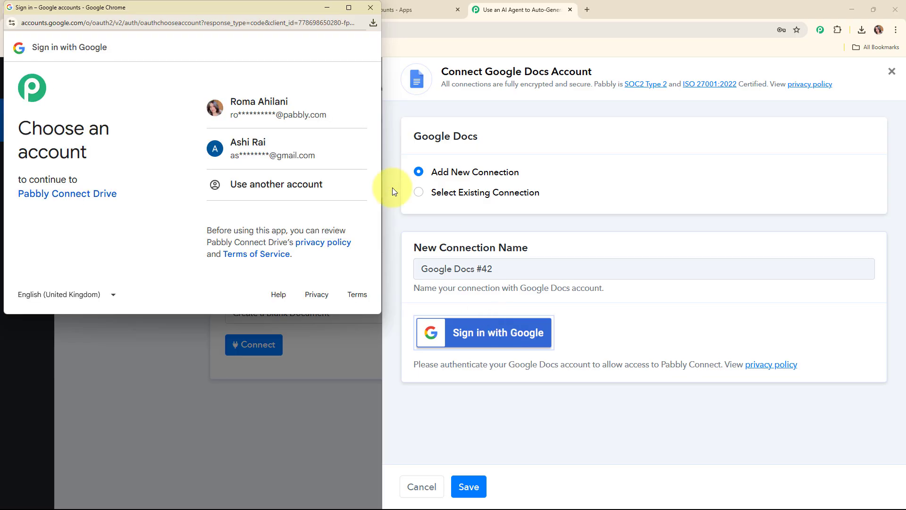
pyautogui.click(303, 121)
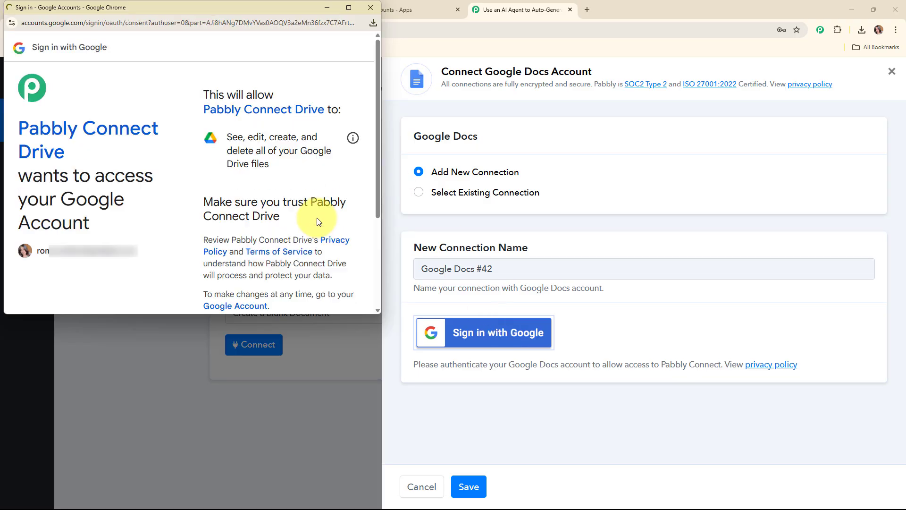
pyautogui.scroll(-5, 319, 221)
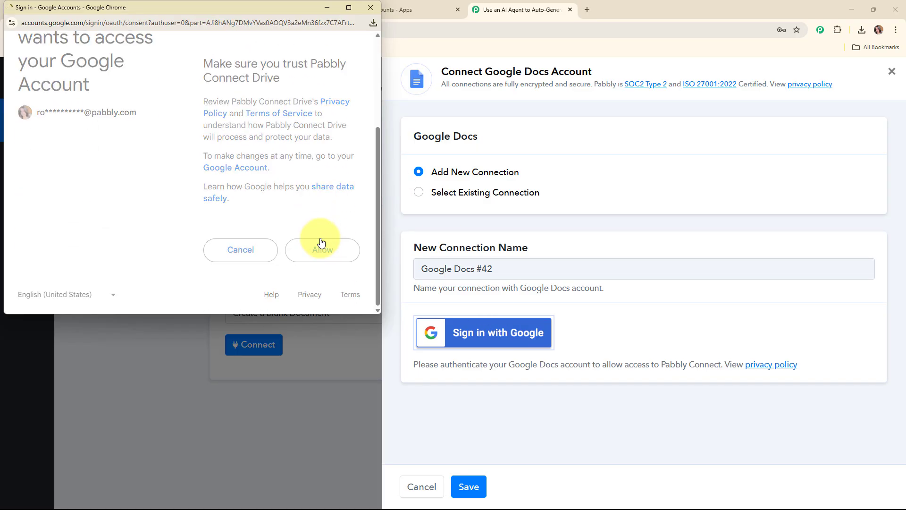
pyautogui.click(321, 242)
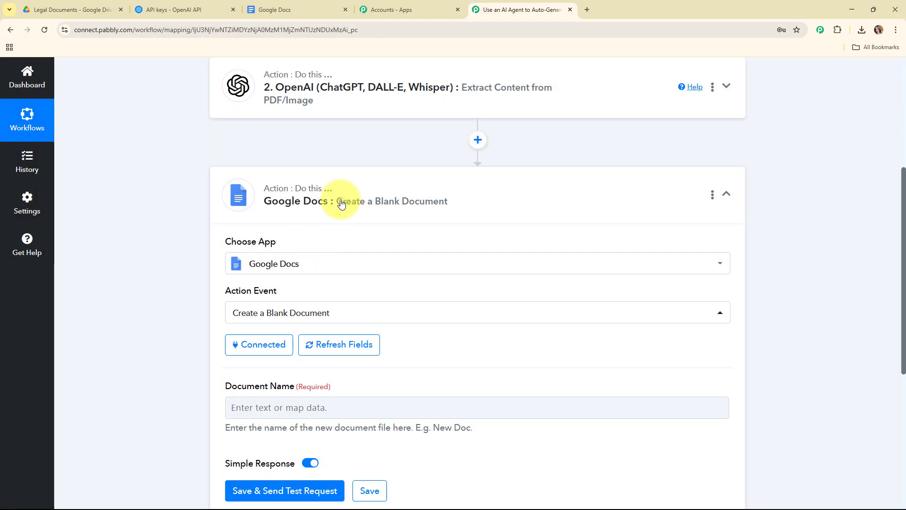
# Step: Map the new document's name to the OriginalFilename value from the Google Drive trigger
pyautogui.scroll(-4, 435, 291)
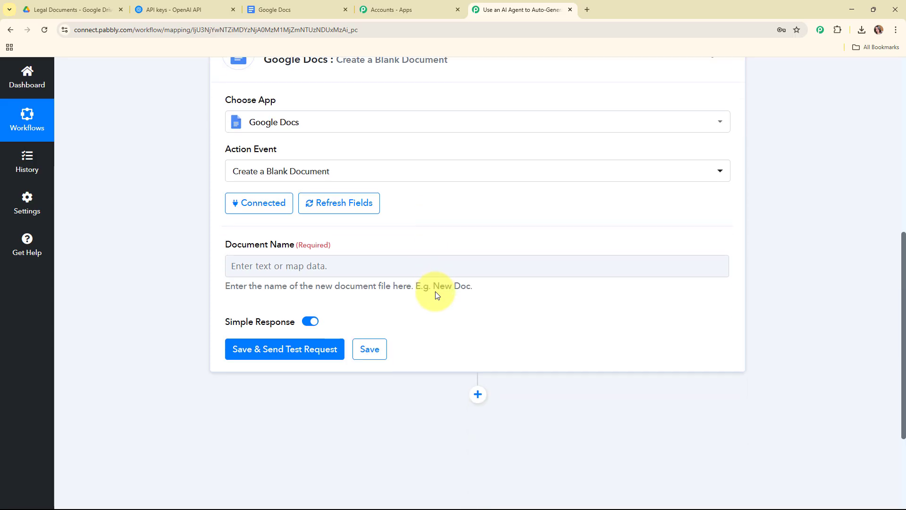
pyautogui.moveTo(198, 197); pyautogui.dragTo(457, 192)
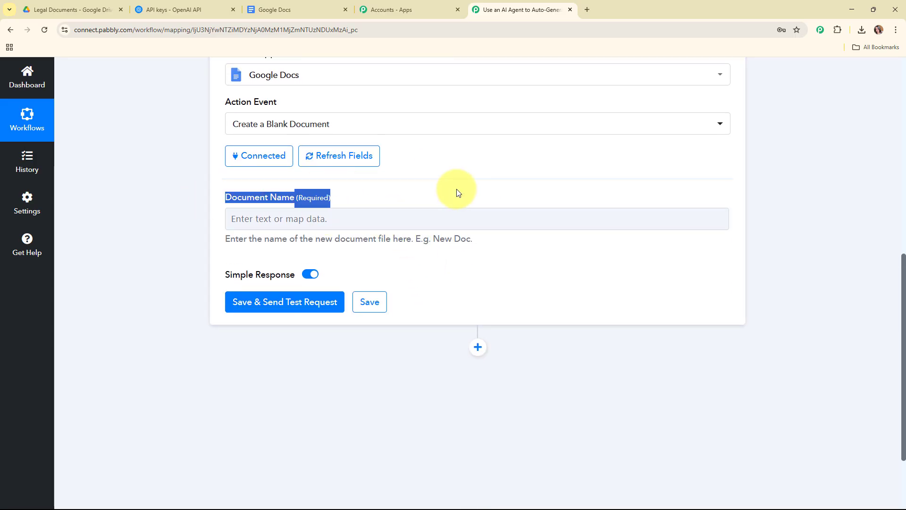
pyautogui.click(498, 273)
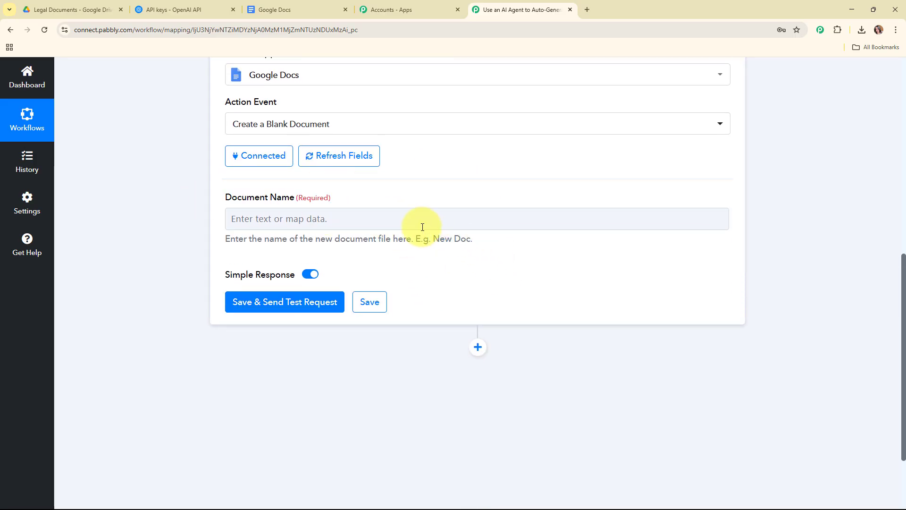
pyautogui.click(248, 217)
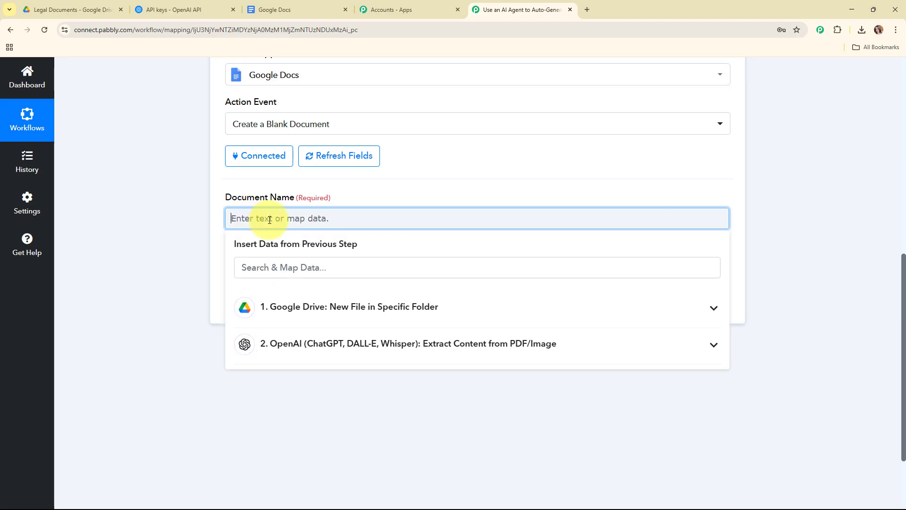
pyautogui.scroll(-2, 339, 222)
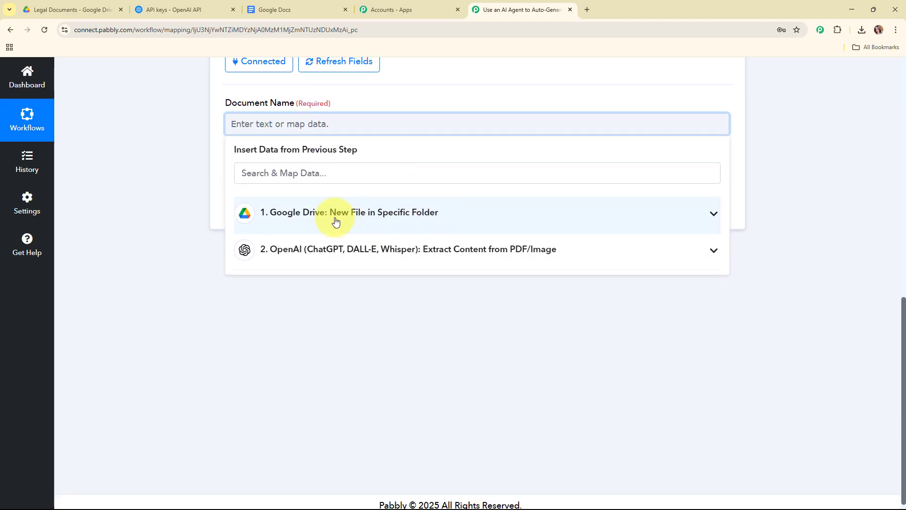
pyautogui.click(336, 220)
pyautogui.click(332, 177)
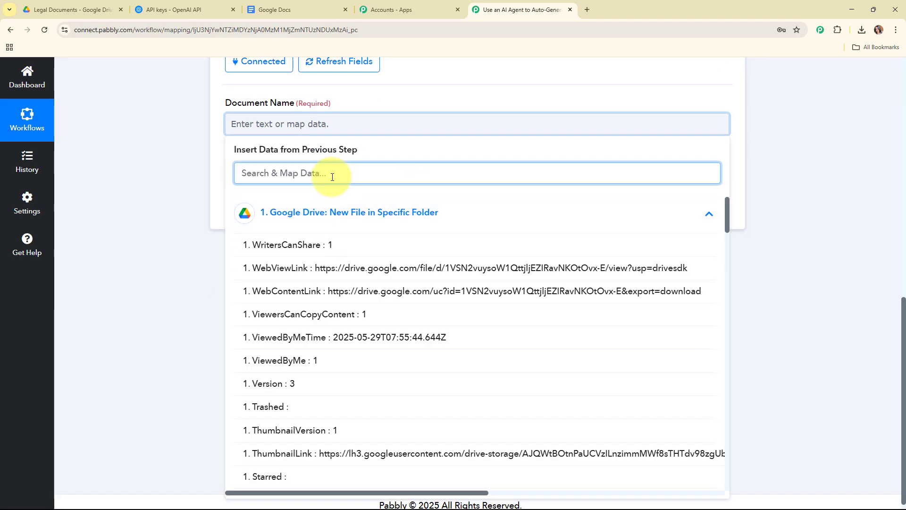
pyautogui.write('na')
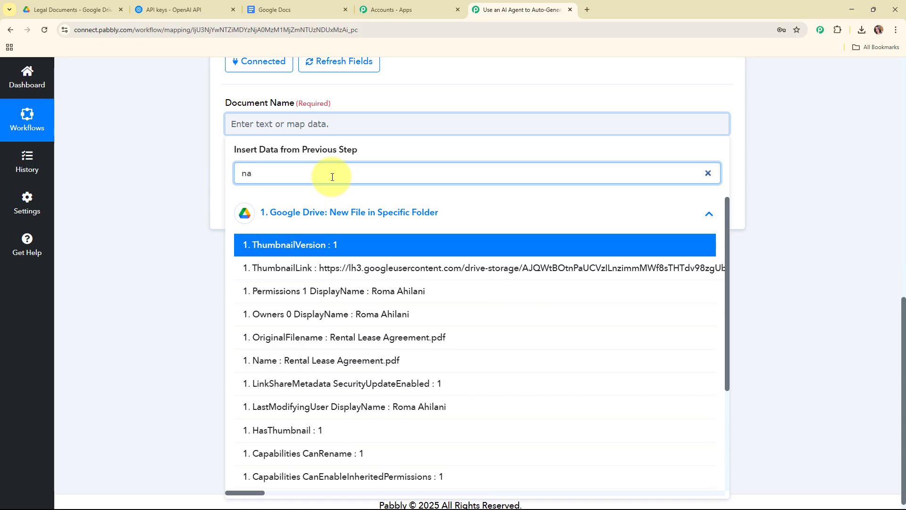
pyautogui.write('m')
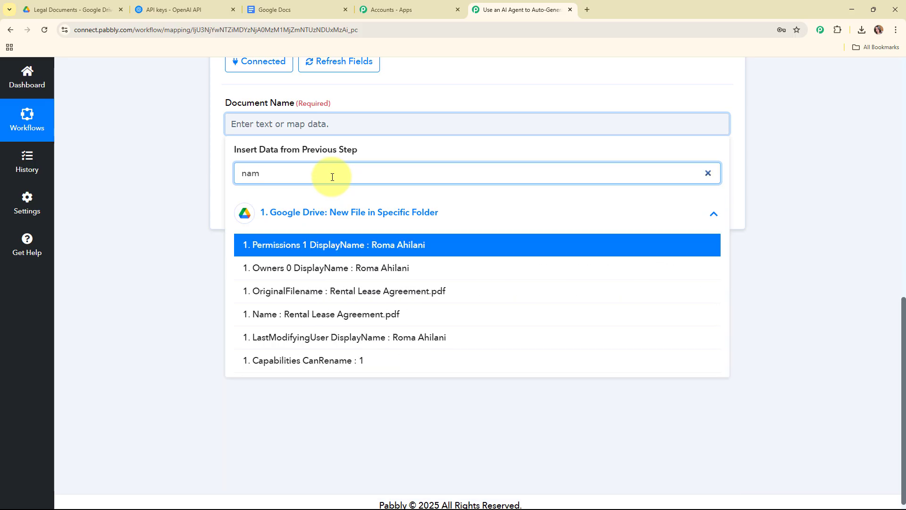
pyautogui.click(382, 292)
pyautogui.click(158, 247)
# Step: Save the blank-document action with a test request, review the response, and collapse the action
pyautogui.click(282, 213)
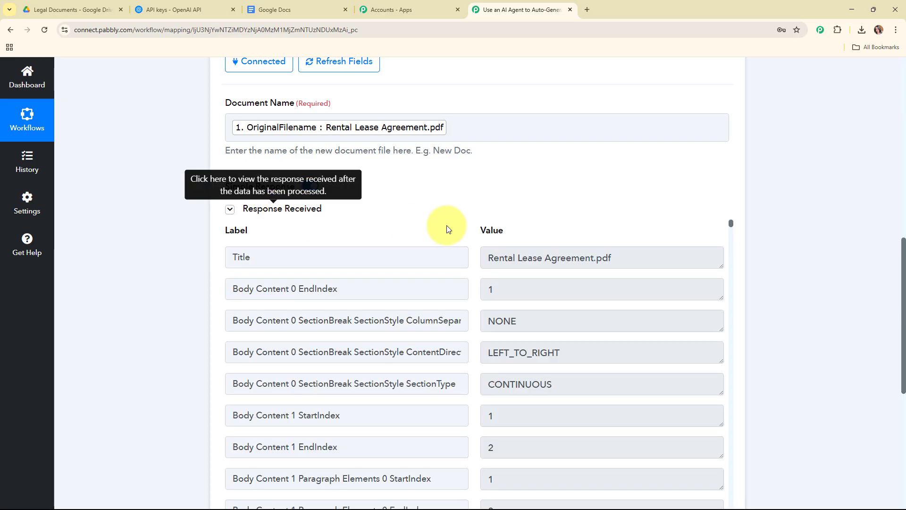
pyautogui.scroll(-3, 740, 224)
pyautogui.scroll(9, 784, 275)
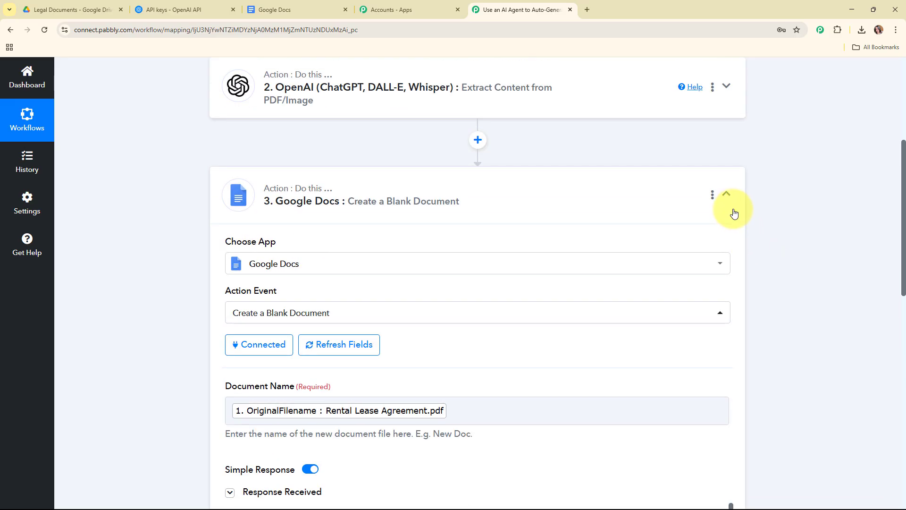
pyautogui.click(733, 213)
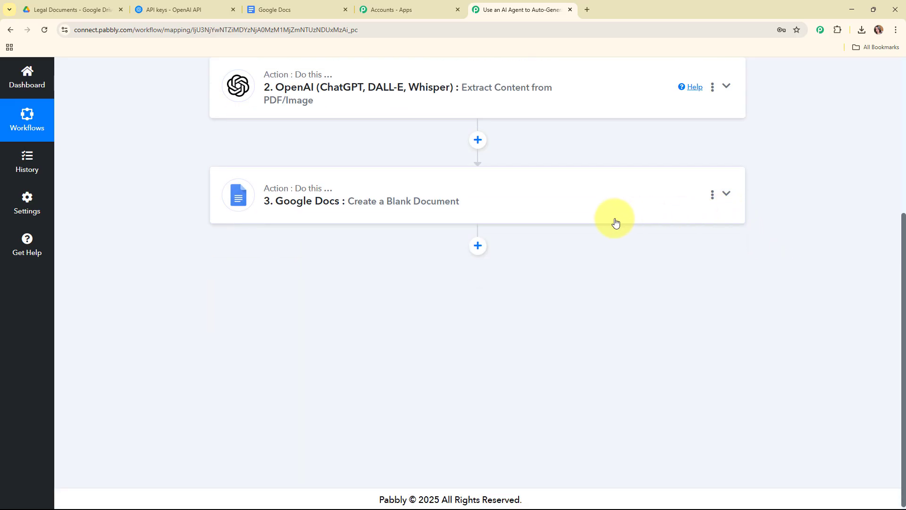
# Step: Open the new Rental Lease Agreement.pdf document in Google Docs to check it, and return to the Pabbly Connect workflow
pyautogui.click(262, 8)
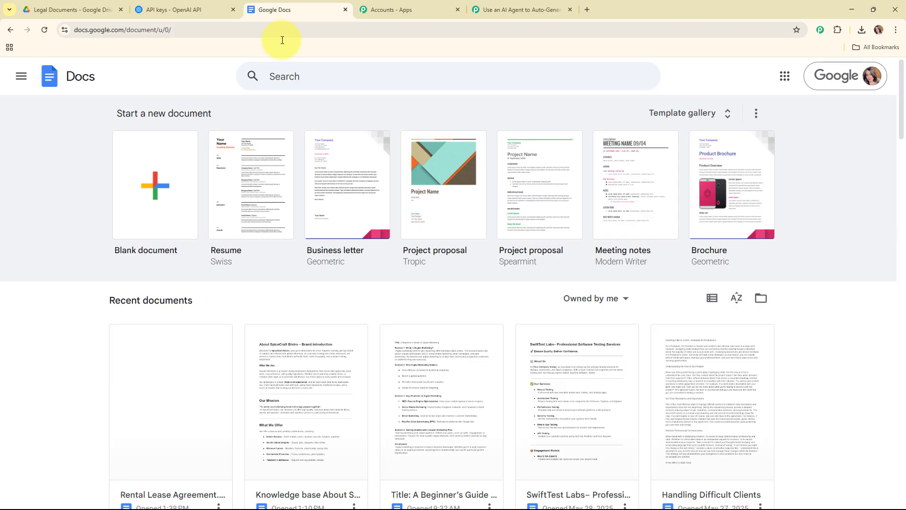
pyautogui.scroll(-1, 207, 302)
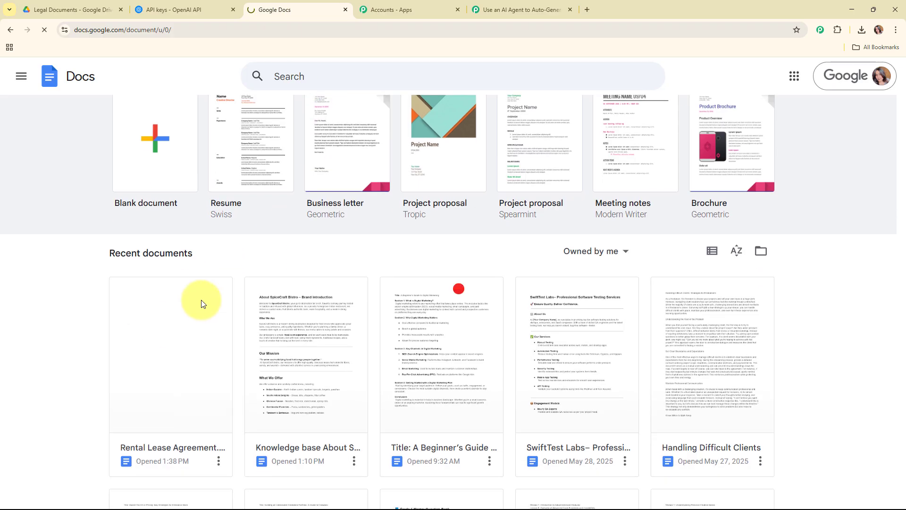
pyautogui.click(203, 303)
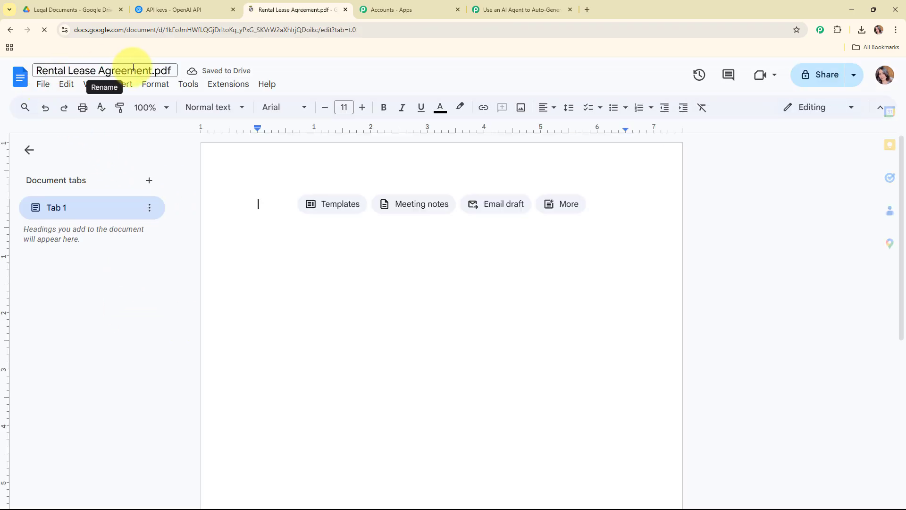
pyautogui.click(515, 5)
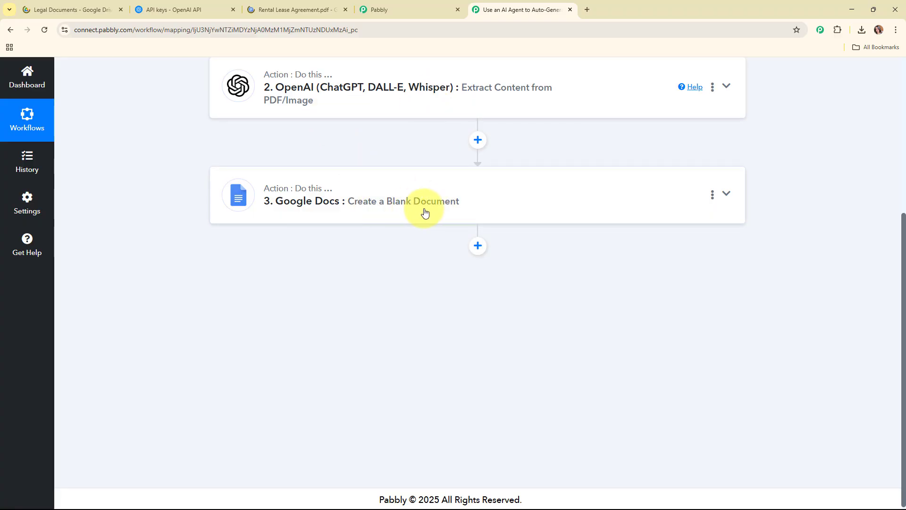
# Step: Add another Google Docs action after step 3 with the event Append a Paragraph to a Document
pyautogui.click(476, 246)
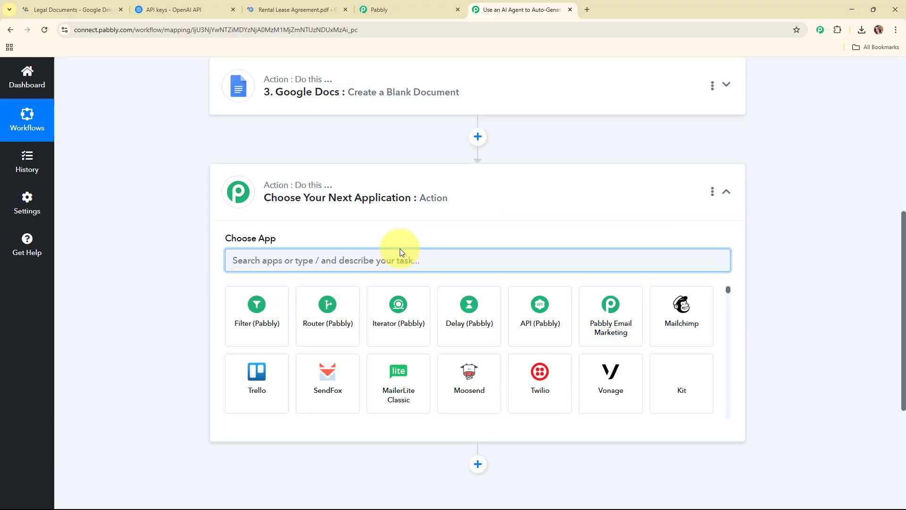
pyautogui.write('do')
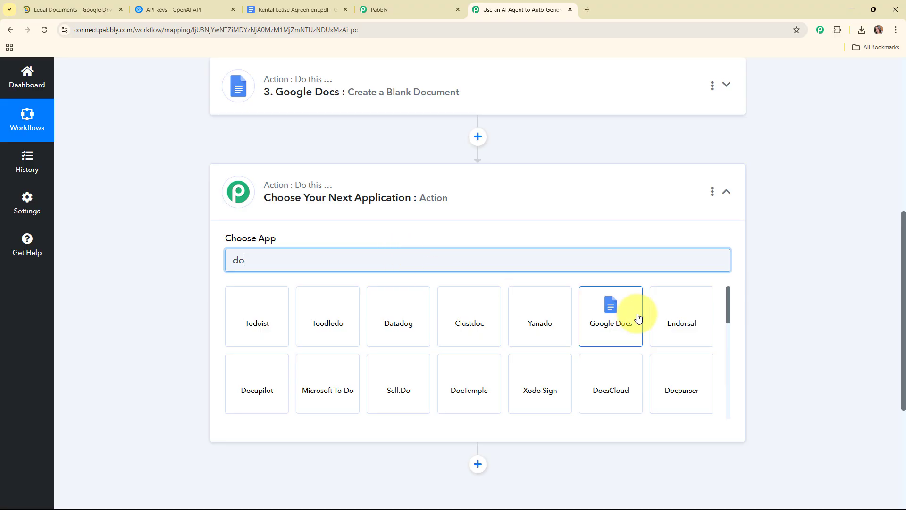
pyautogui.click(633, 317)
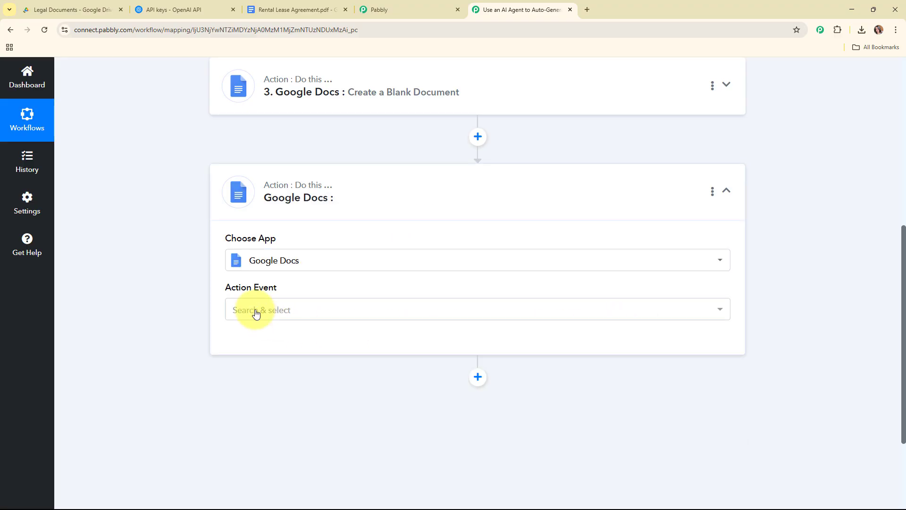
pyautogui.click(257, 311)
pyautogui.click(289, 137)
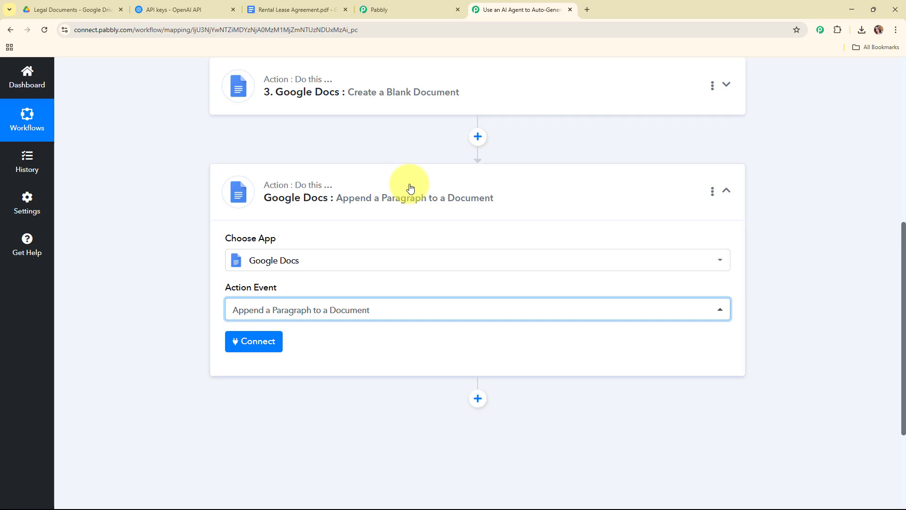
# Step: Connect the paragraph action through the existing connection Google Docs #42
pyautogui.scroll(-1, 410, 188)
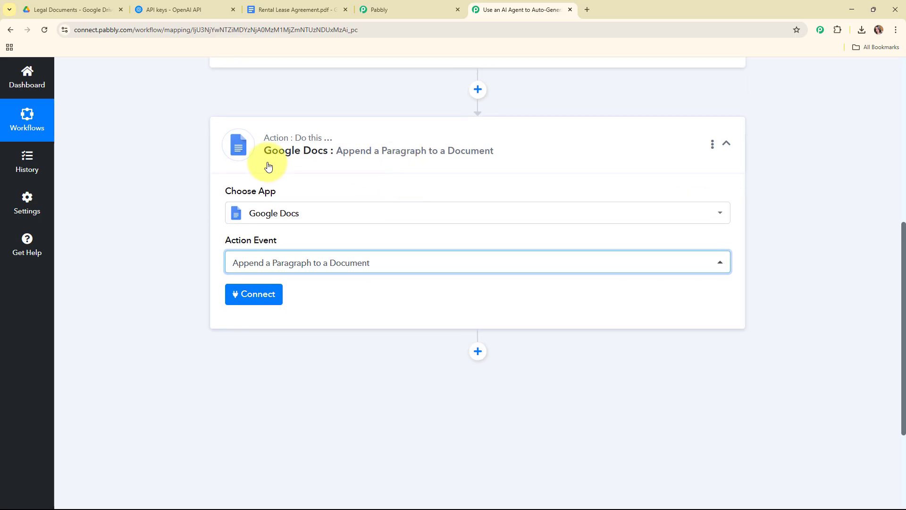
pyautogui.click(249, 305)
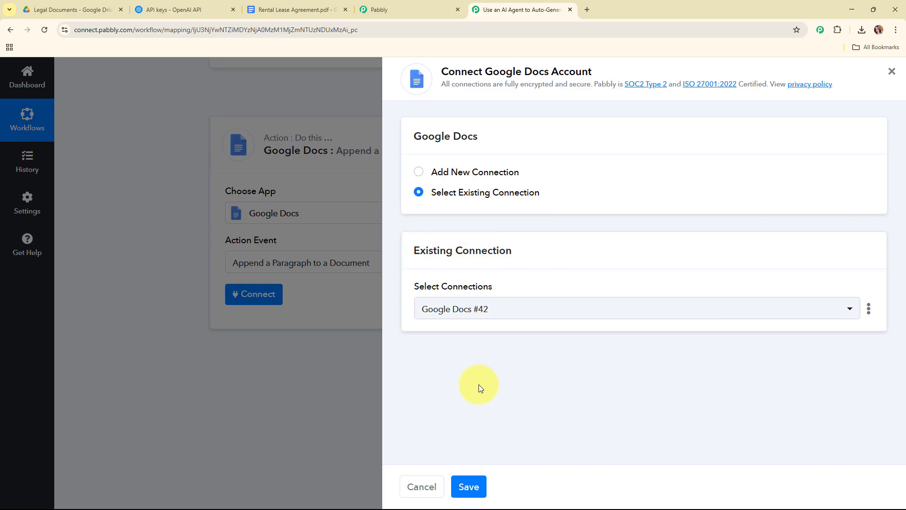
pyautogui.click(476, 484)
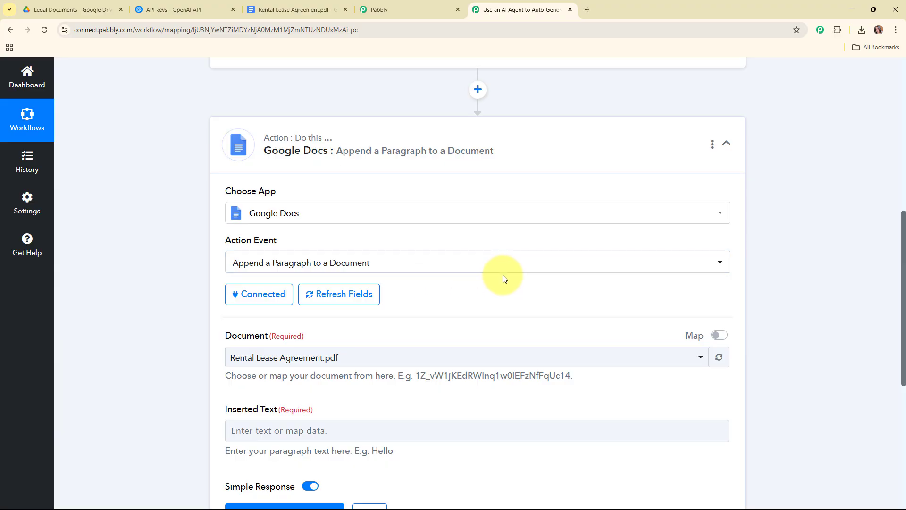
# Step: Look through the available documents, enable mapping for the Document field, and clear its preset document ID
pyautogui.scroll(-3, 502, 276)
pyautogui.scroll(-1, 502, 277)
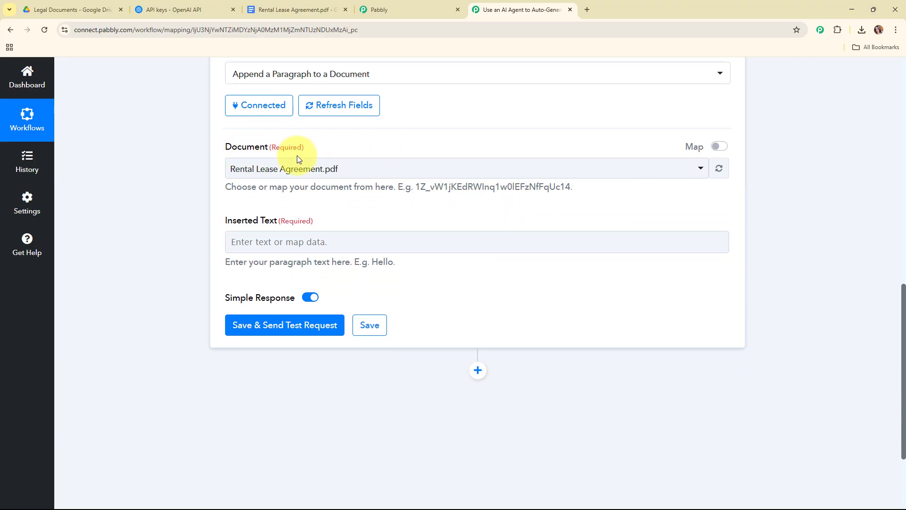
pyautogui.click(440, 173)
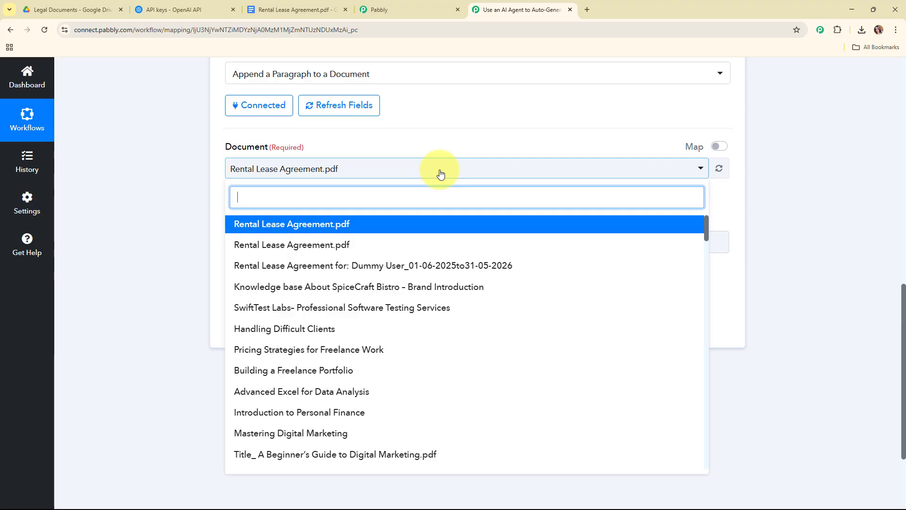
pyautogui.click(360, 173)
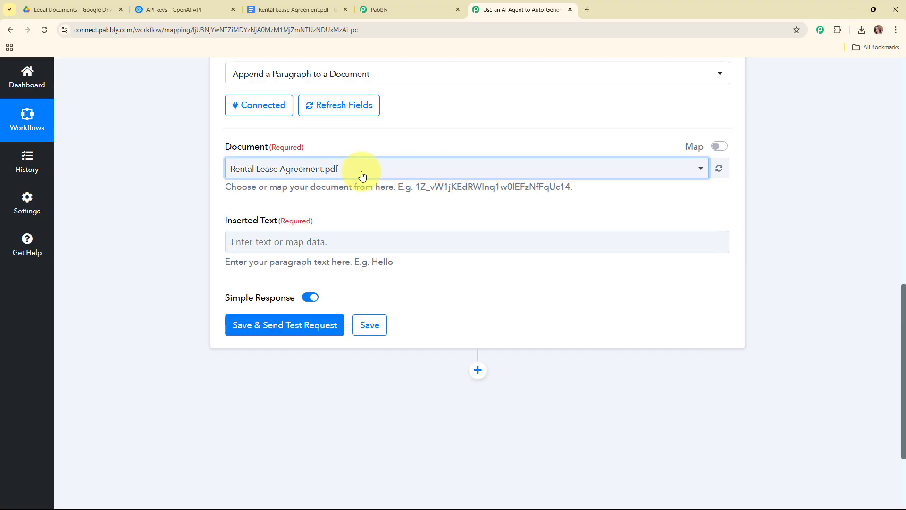
pyautogui.click(719, 147)
pyautogui.moveTo(513, 176); pyautogui.dragTo(219, 175)
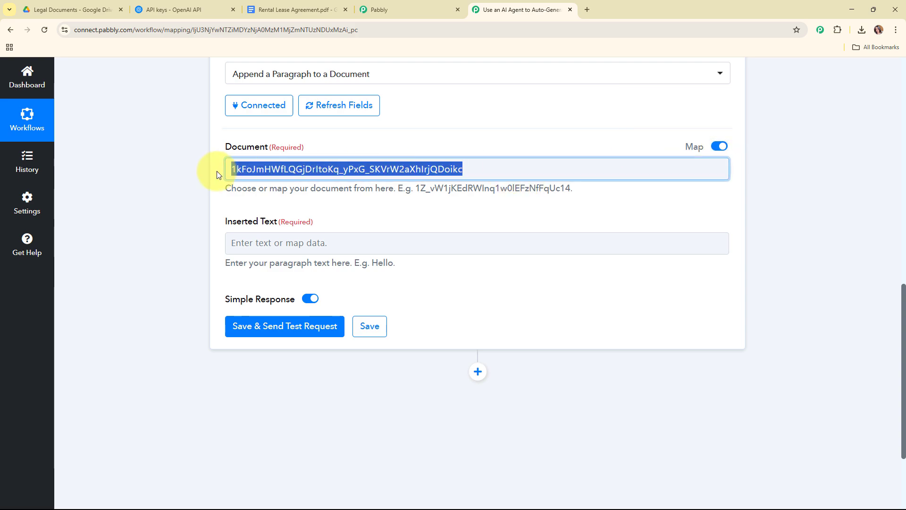
pyautogui.press('BackSpace')
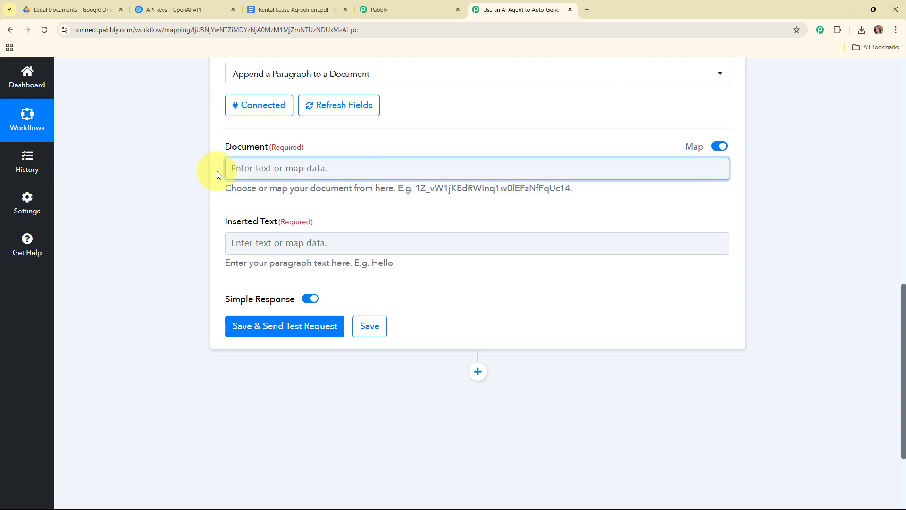
pyautogui.click(358, 105)
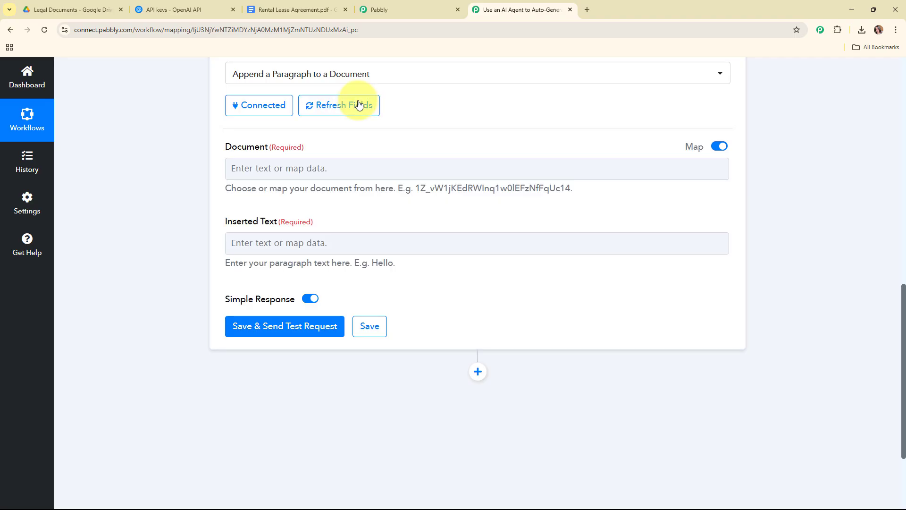
# Step: Map the Document field to the DocumentId value from the Create a Blank Document step
pyautogui.click(277, 168)
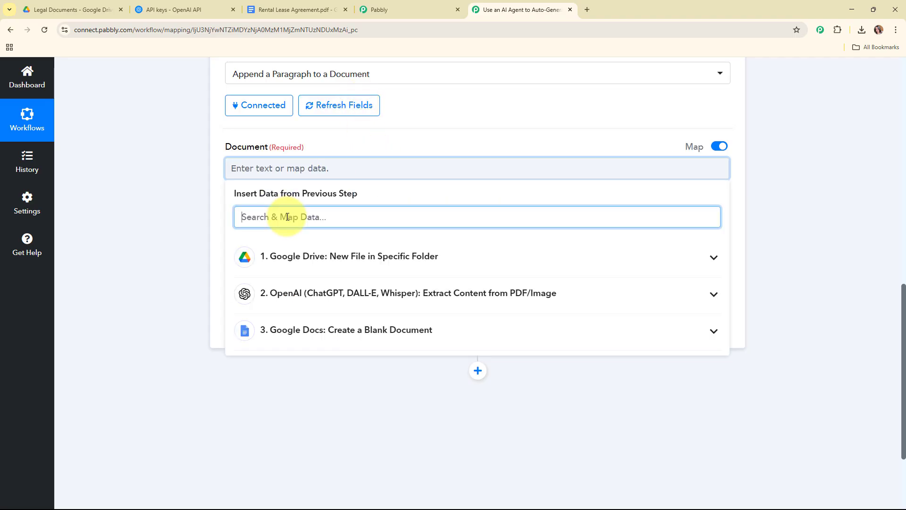
pyautogui.write('documen')
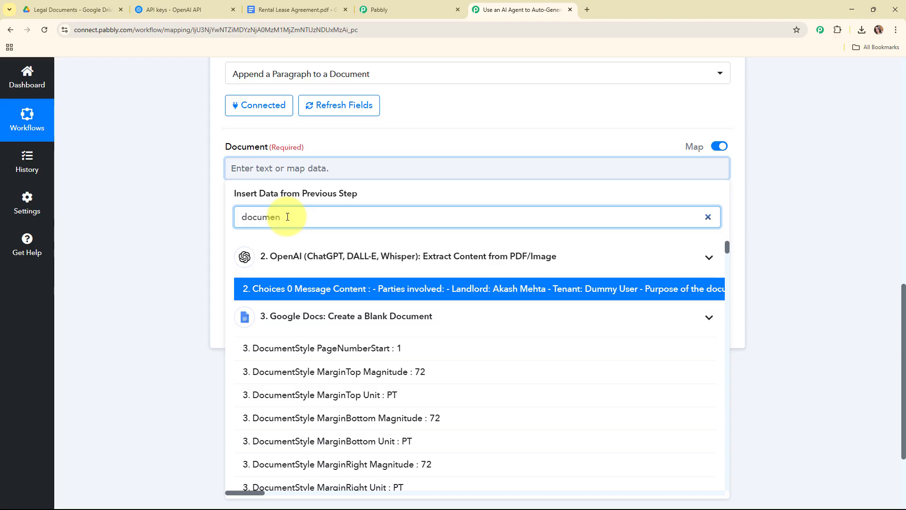
pyautogui.write('tid')
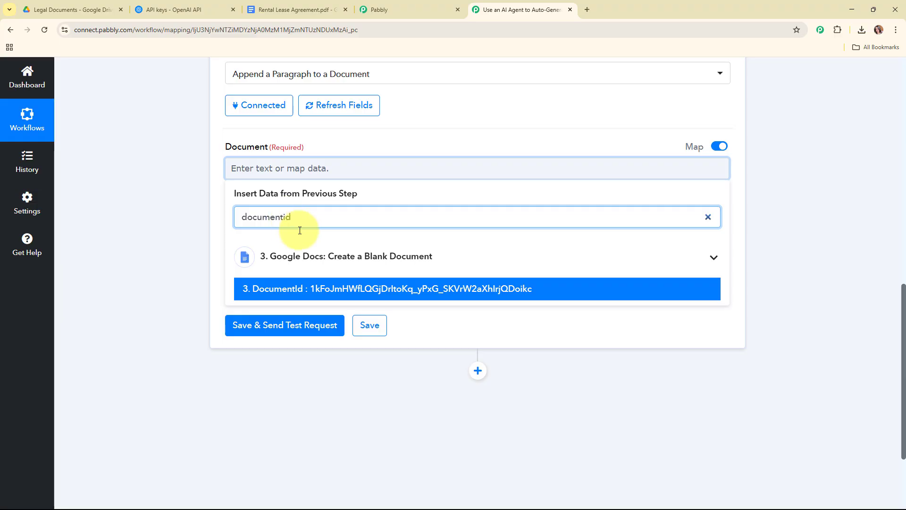
pyautogui.press('Return')
pyautogui.click(187, 215)
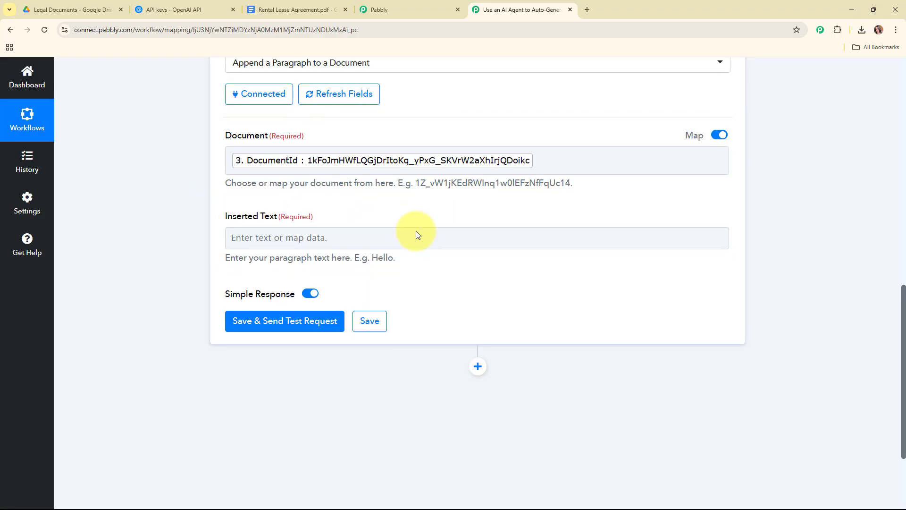
# Step: Map the Inserted Text field to the OpenAI step's Choices 0 Message Content
pyautogui.click(416, 234)
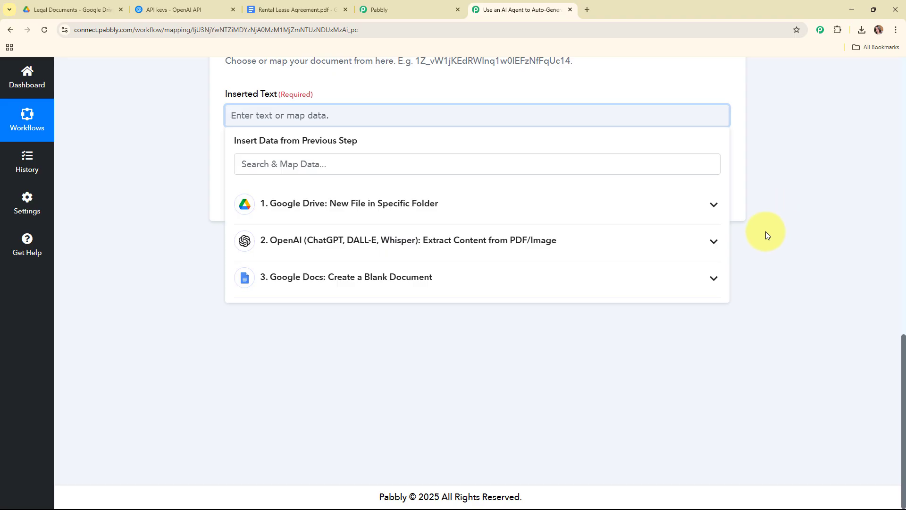
pyautogui.click(383, 254)
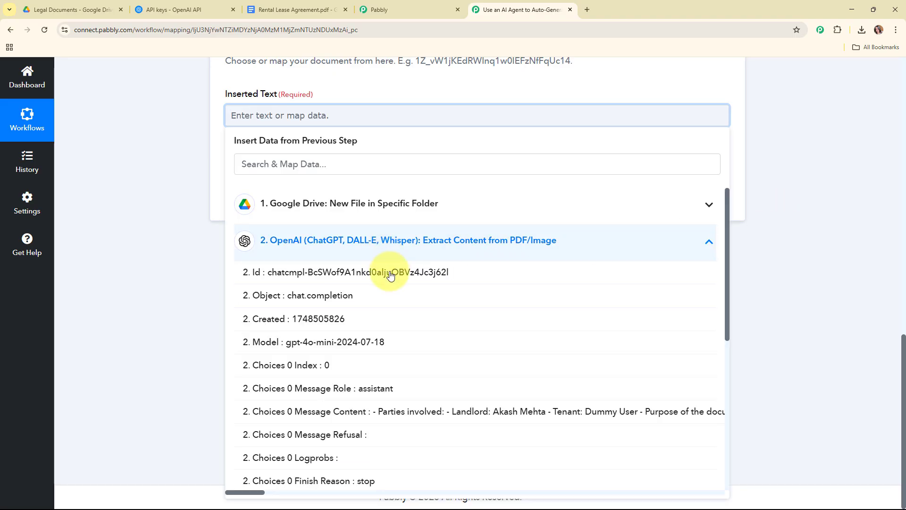
pyautogui.click(441, 412)
pyautogui.click(166, 248)
pyautogui.scroll(-2, 573, 257)
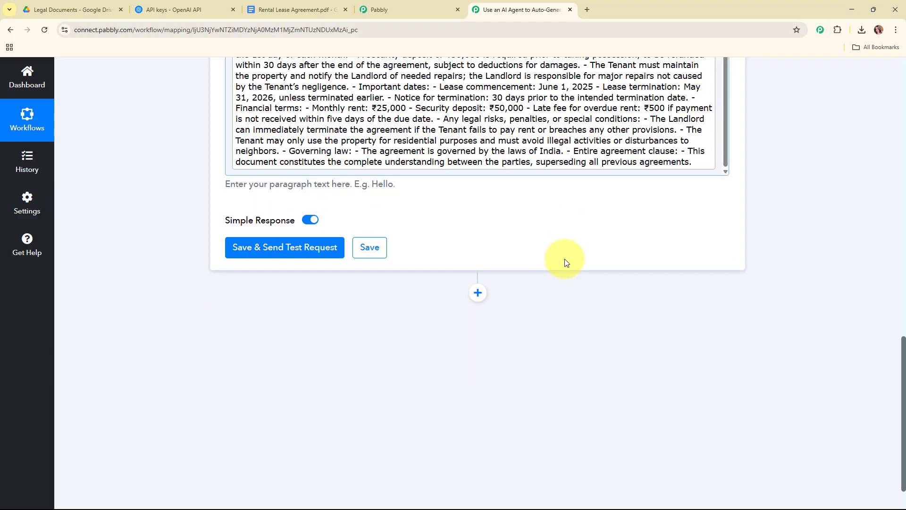
# Step: Save the Append a Paragraph to a Document action with a test request, check its response, and collapse the action
pyautogui.click(294, 261)
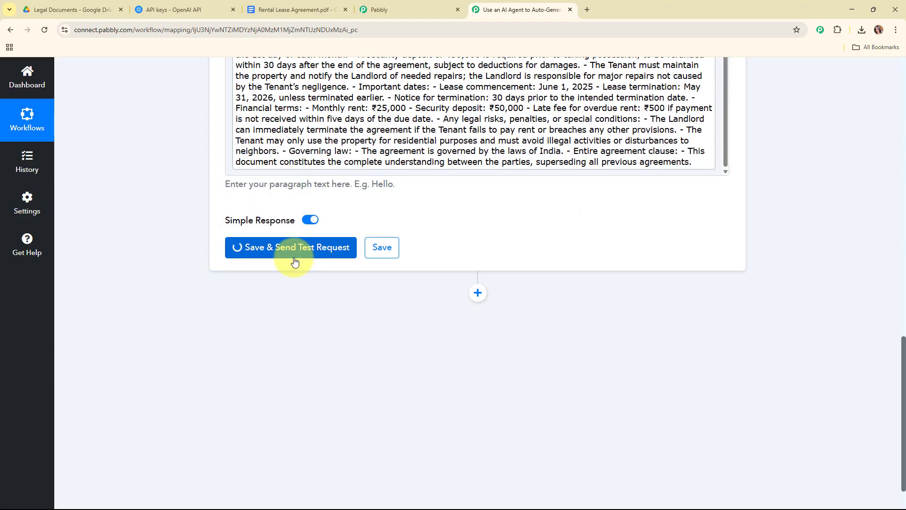
pyautogui.scroll(6, 764, 251)
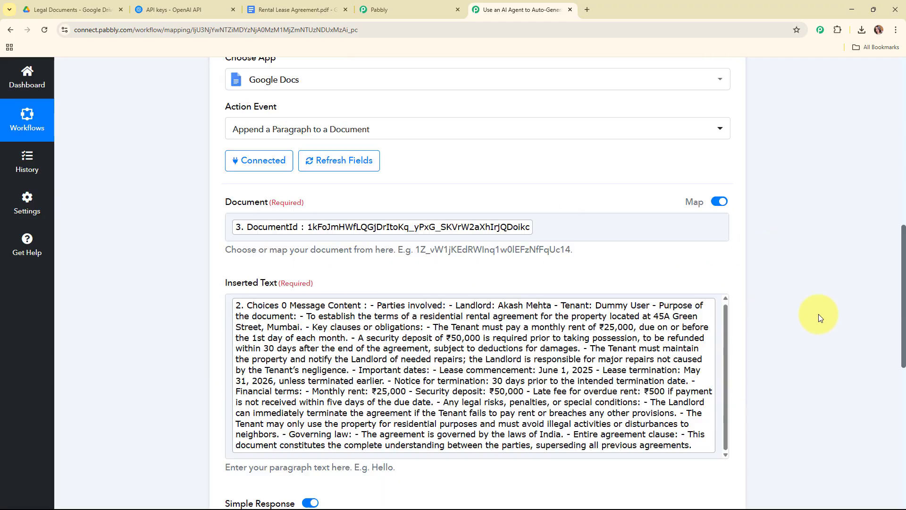
pyautogui.scroll(-7, 818, 313)
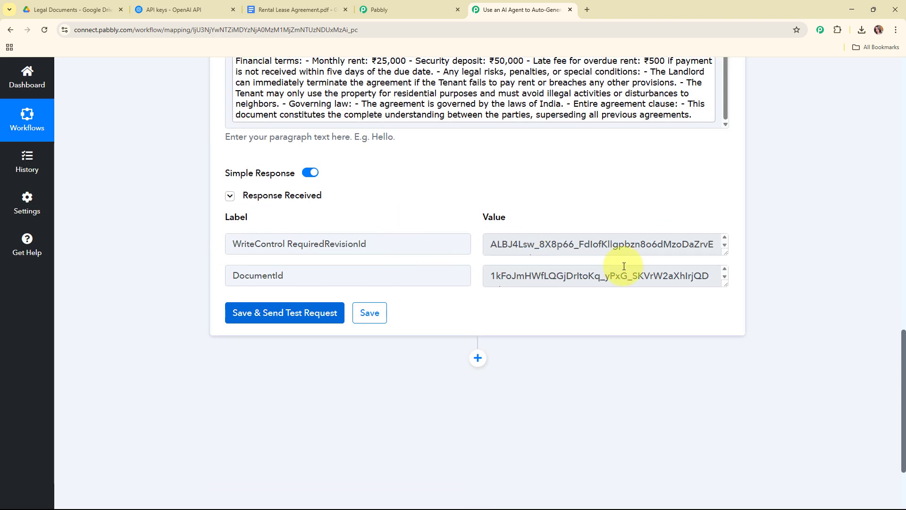
pyautogui.scroll(7, 766, 226)
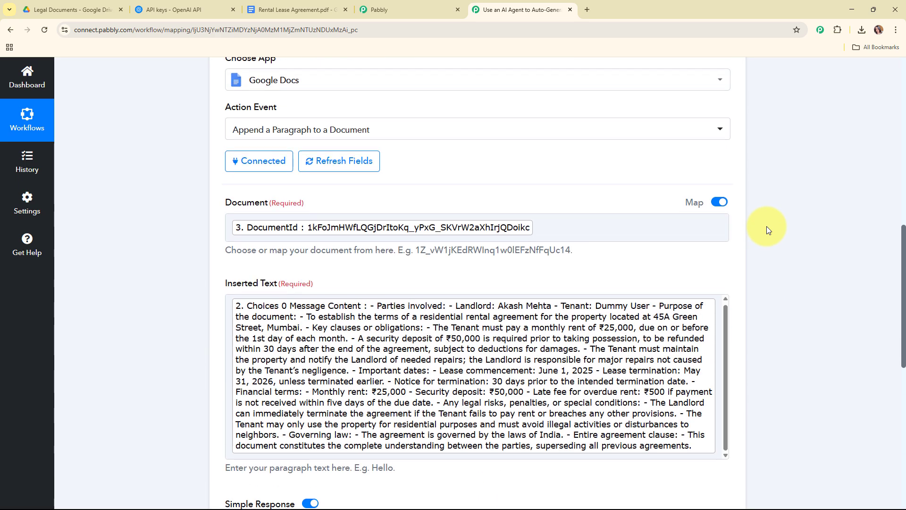
pyautogui.scroll(2, 767, 229)
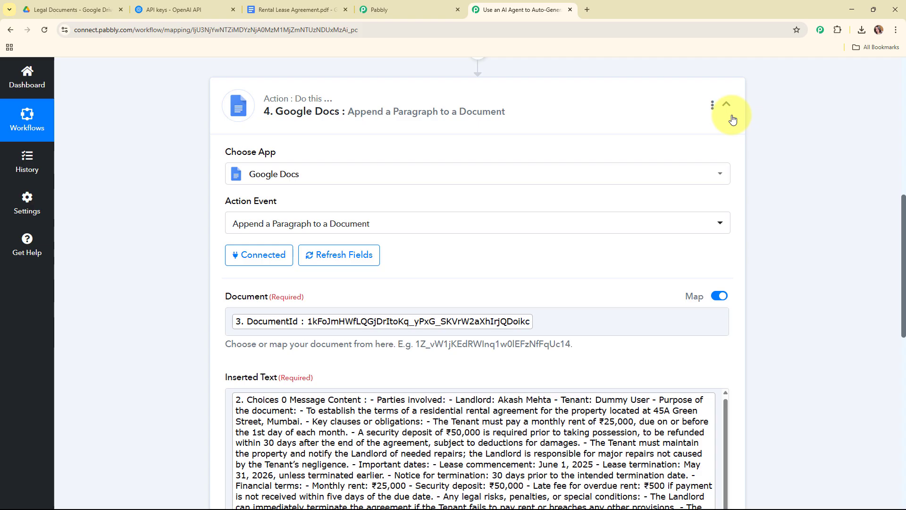
pyautogui.click(732, 119)
pyautogui.scroll(10, 731, 189)
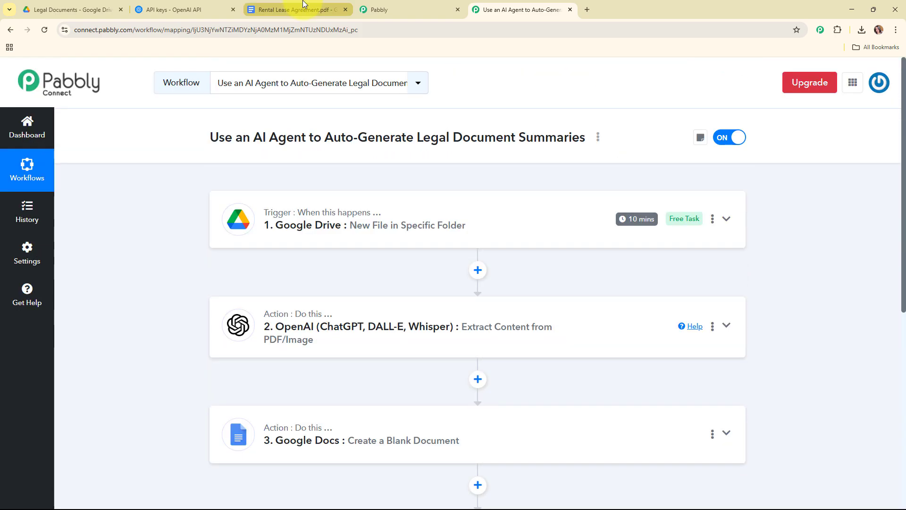
# Step: Switch to the Rental Lease Agreement.pdf document in Google Docs and read through the appended summary
pyautogui.click(299, 11)
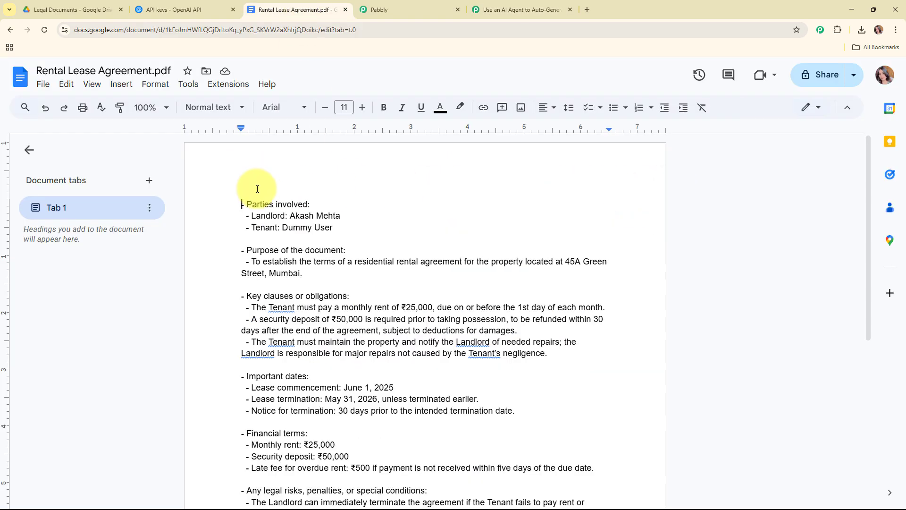
pyautogui.scroll(-6, 701, 205)
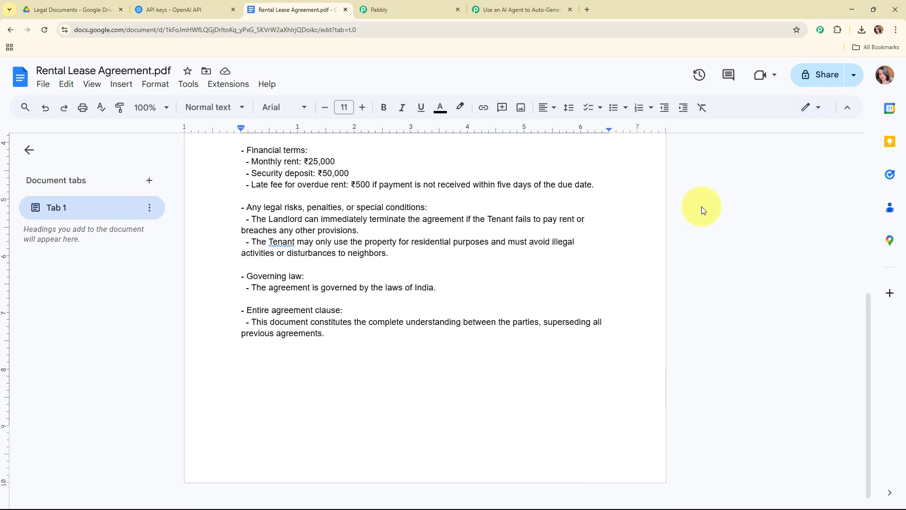
pyautogui.scroll(6, 701, 206)
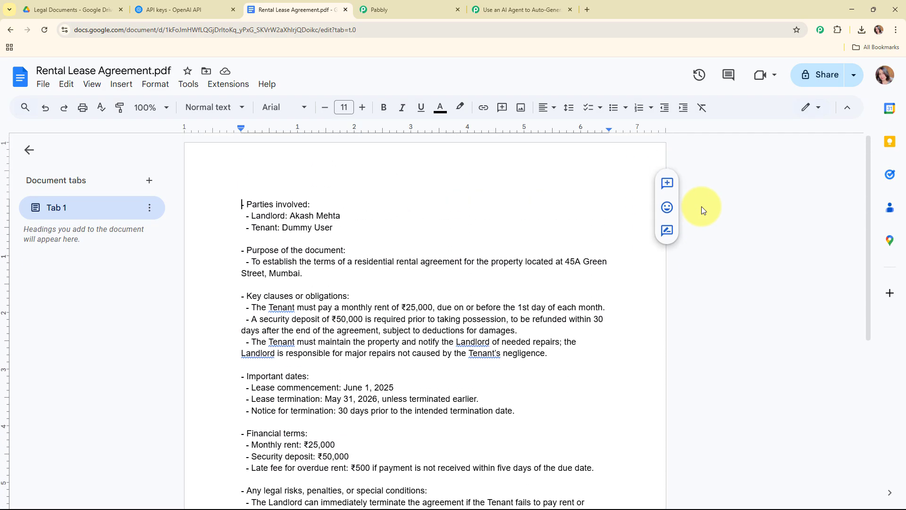
# Step: Return to the Pabbly Connect workflow and review its title and the sequence from the Google Drive trigger through the OpenAI and Google Docs actions
pyautogui.click(486, 3)
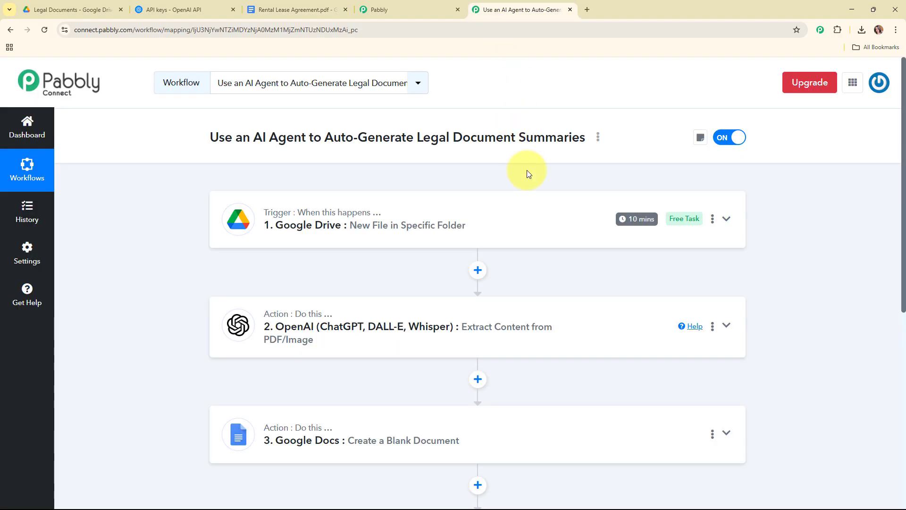
pyautogui.scroll(-2, 526, 172)
pyautogui.moveTo(277, 124)
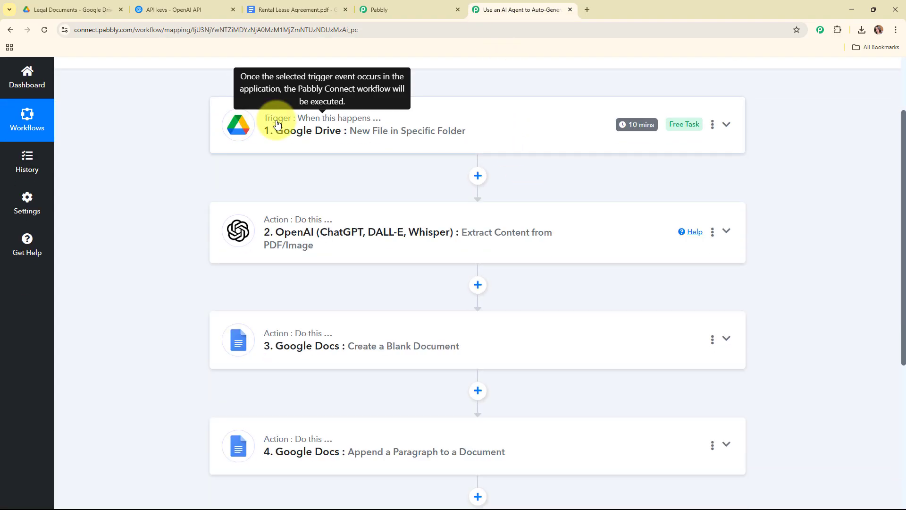
pyautogui.scroll(-2, 344, 146)
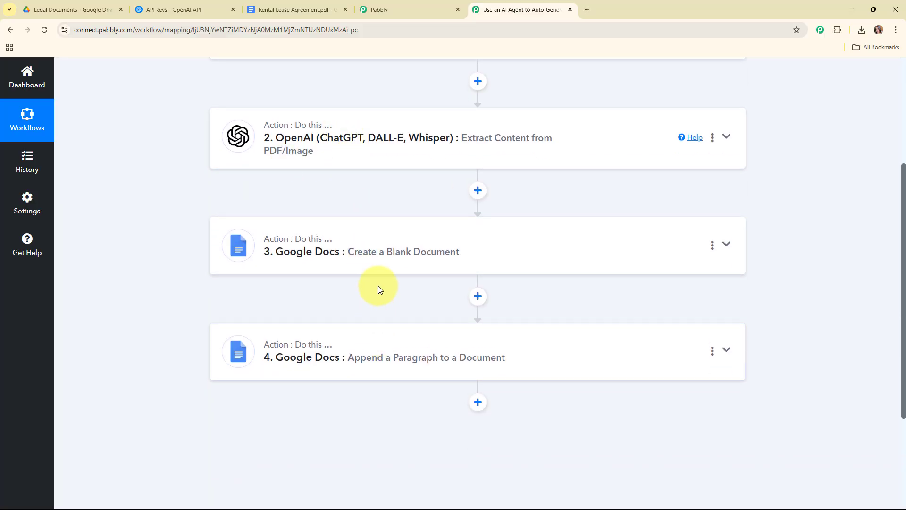
pyautogui.scroll(3, 374, 233)
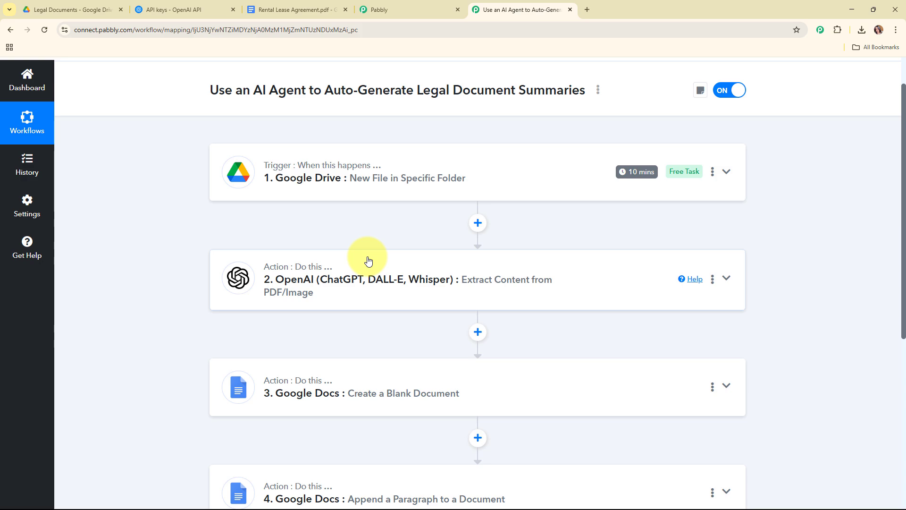
pyautogui.scroll(-3, 368, 261)
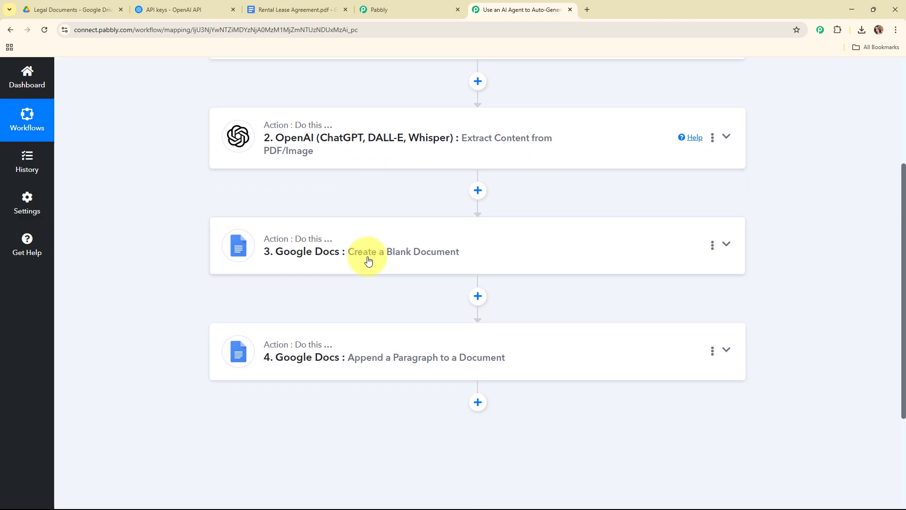
pyautogui.scroll(-3, 368, 261)
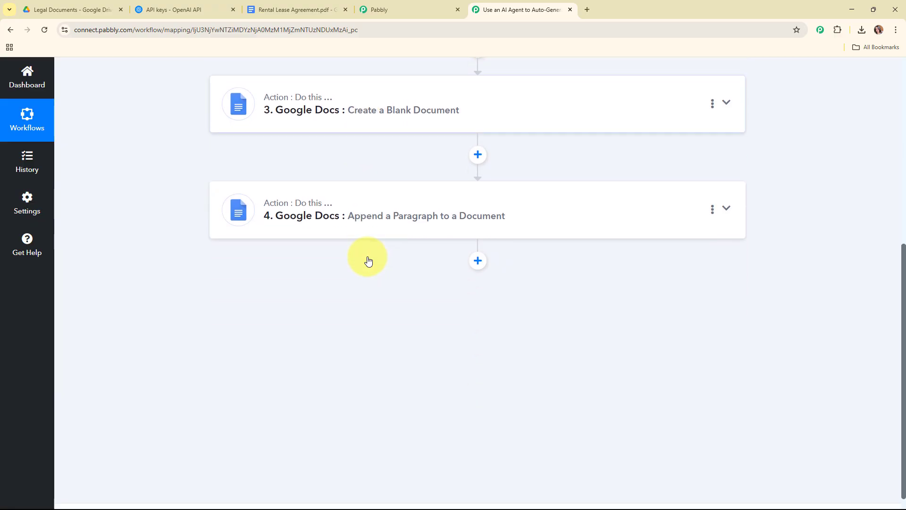
pyautogui.scroll(7, 362, 232)
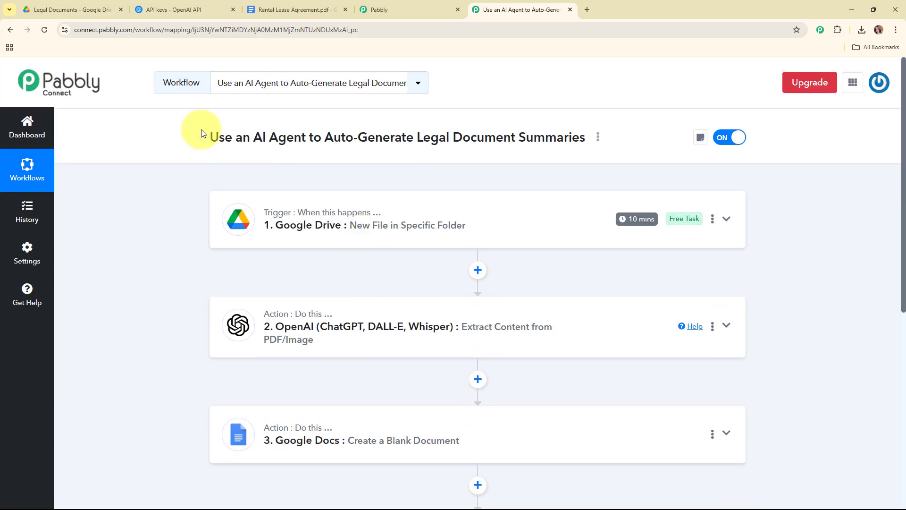
pyautogui.moveTo(202, 130); pyautogui.dragTo(590, 143)
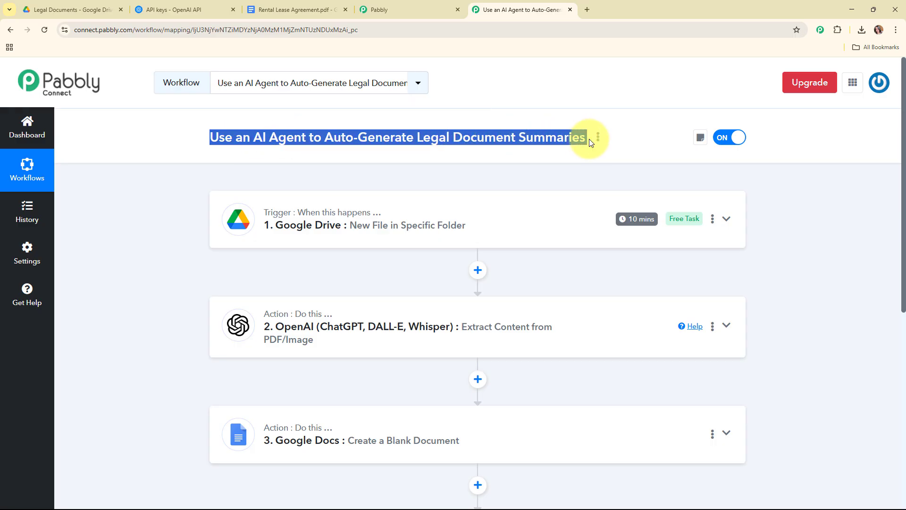
pyautogui.click(571, 177)
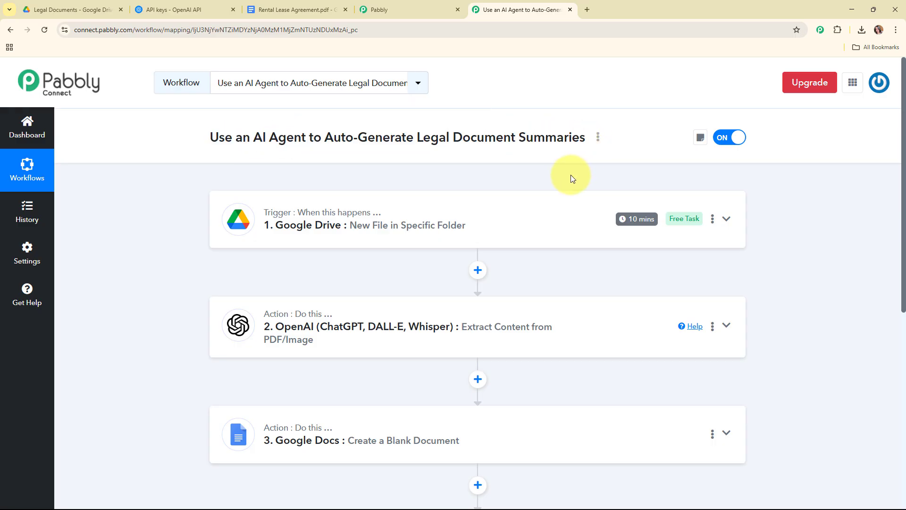